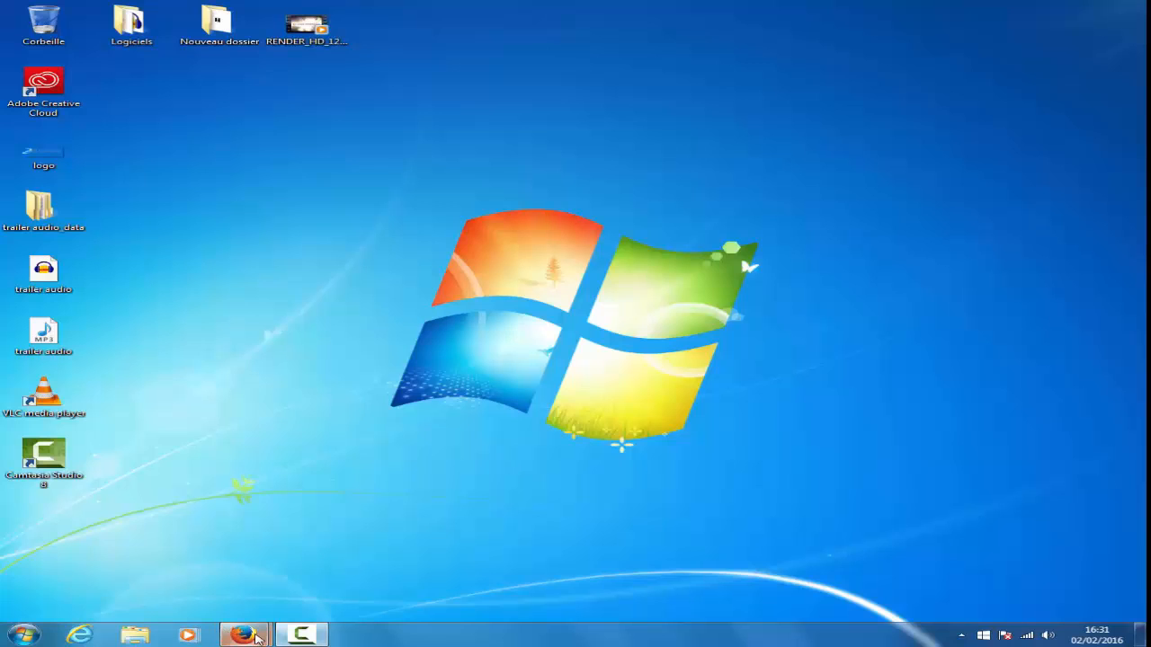
# Switch to the Firefox window showing the DAEMON Tools downloads page.
pyautogui.moveTo(238, 635)
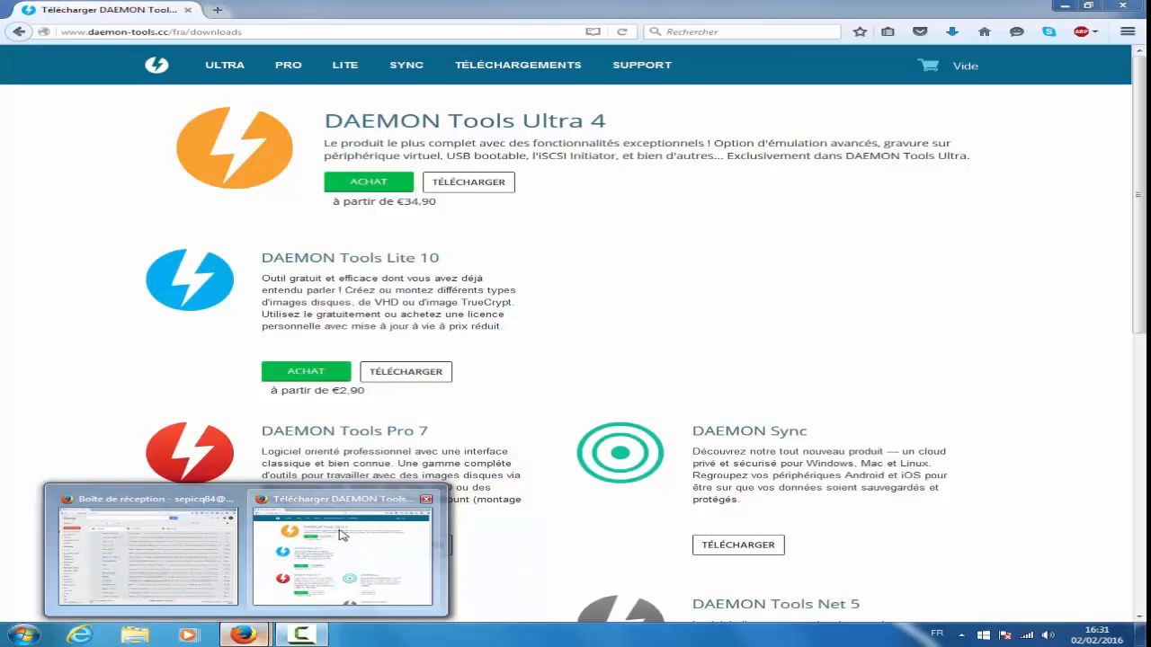
pyautogui.click(340, 534)
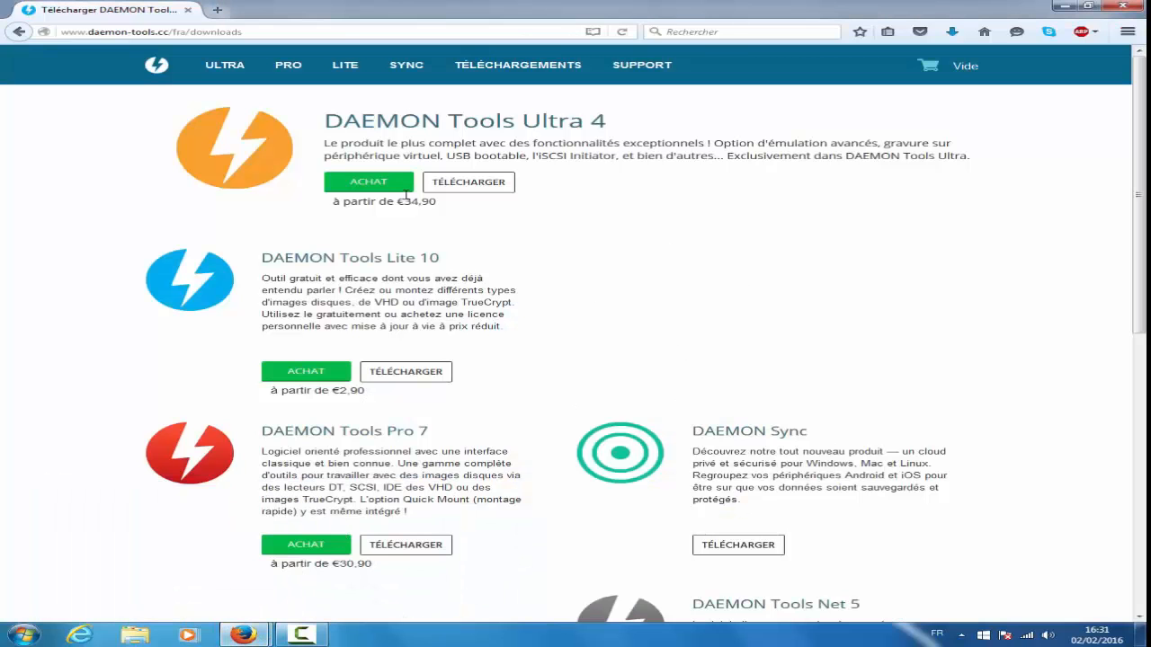
# Search the web for "daemon tools" in a new tab, open the DAEMON-Tools.cc downloads result, and close that tab.
pyautogui.click(214, 10)
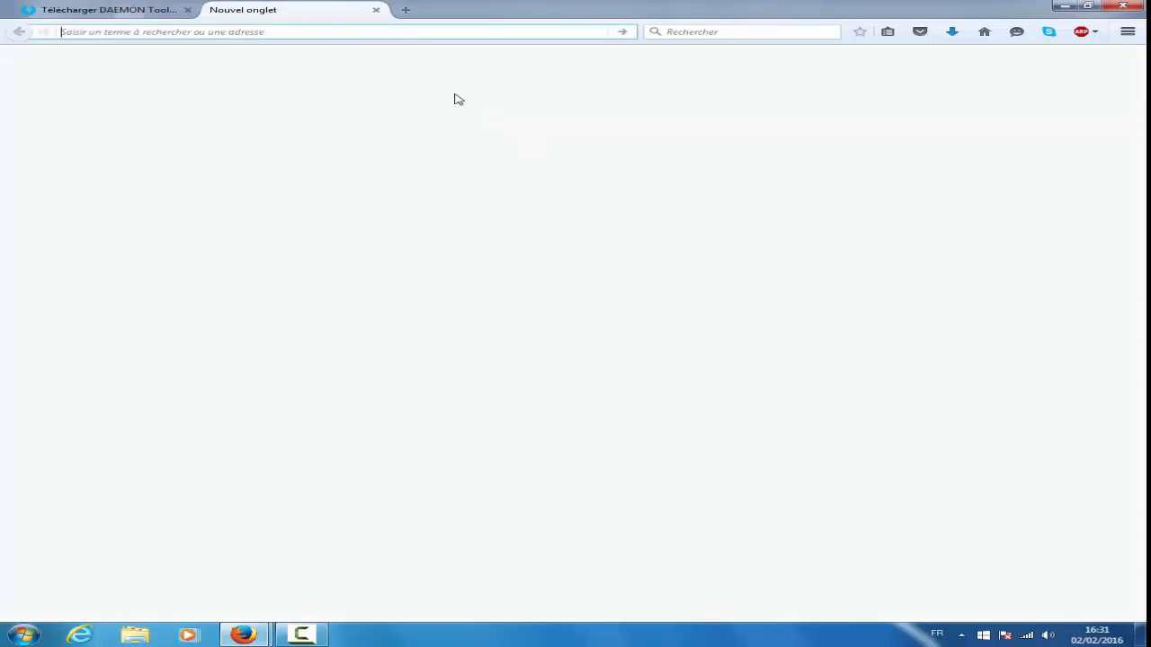
pyautogui.click(370, 87)
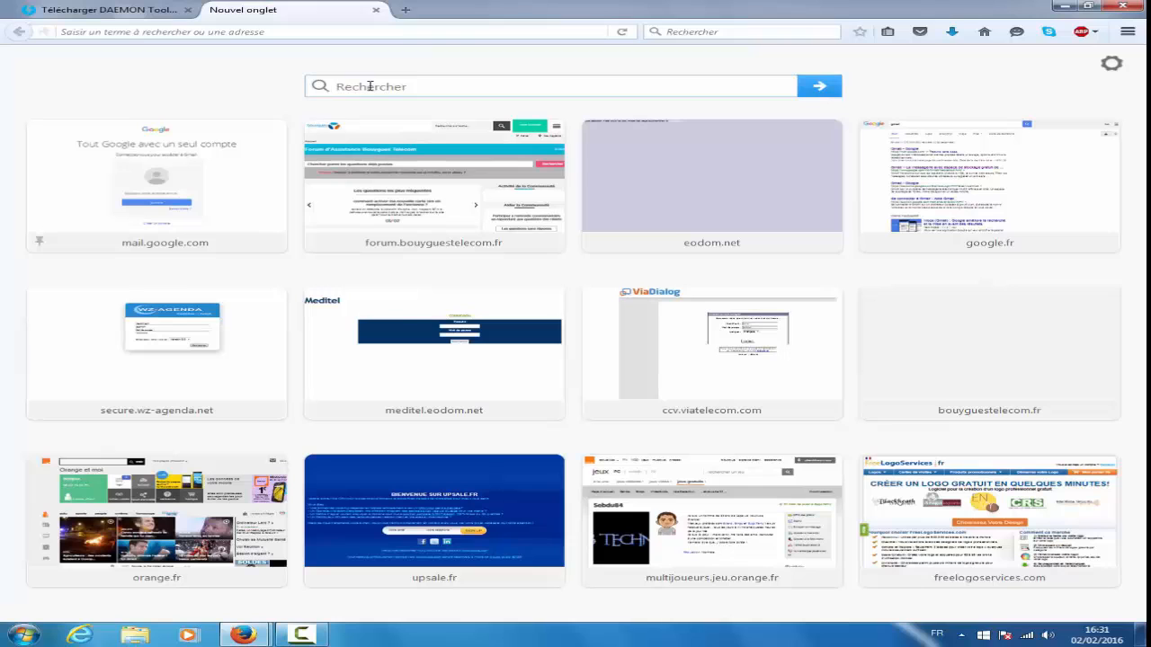
pyautogui.write('d')
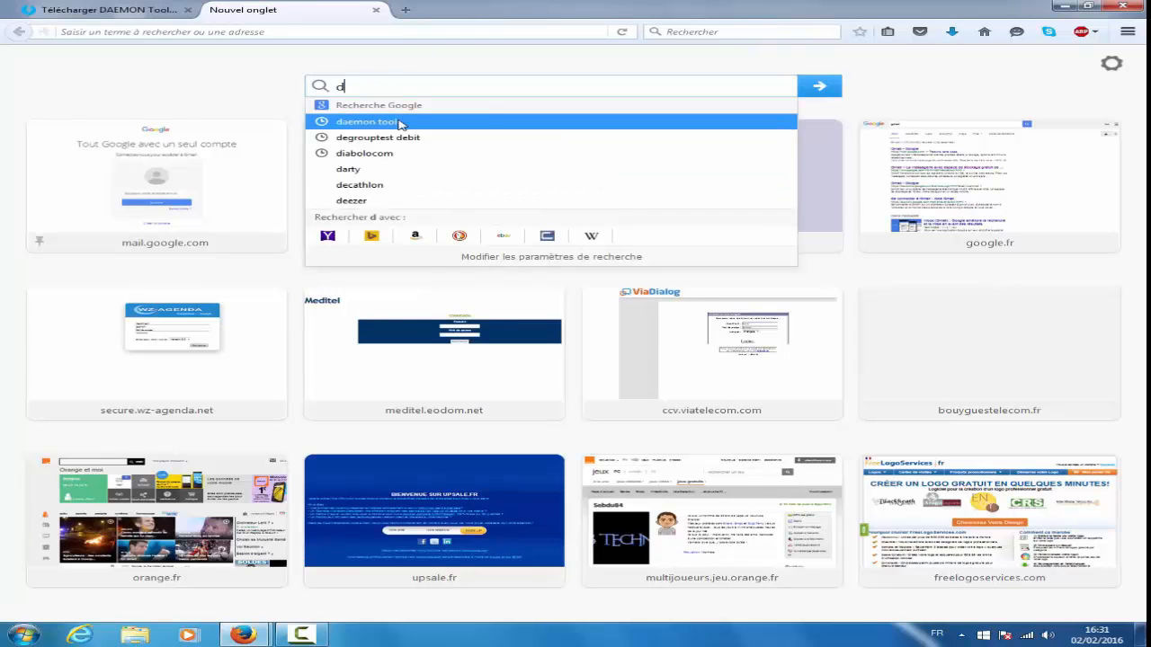
pyautogui.click(398, 123)
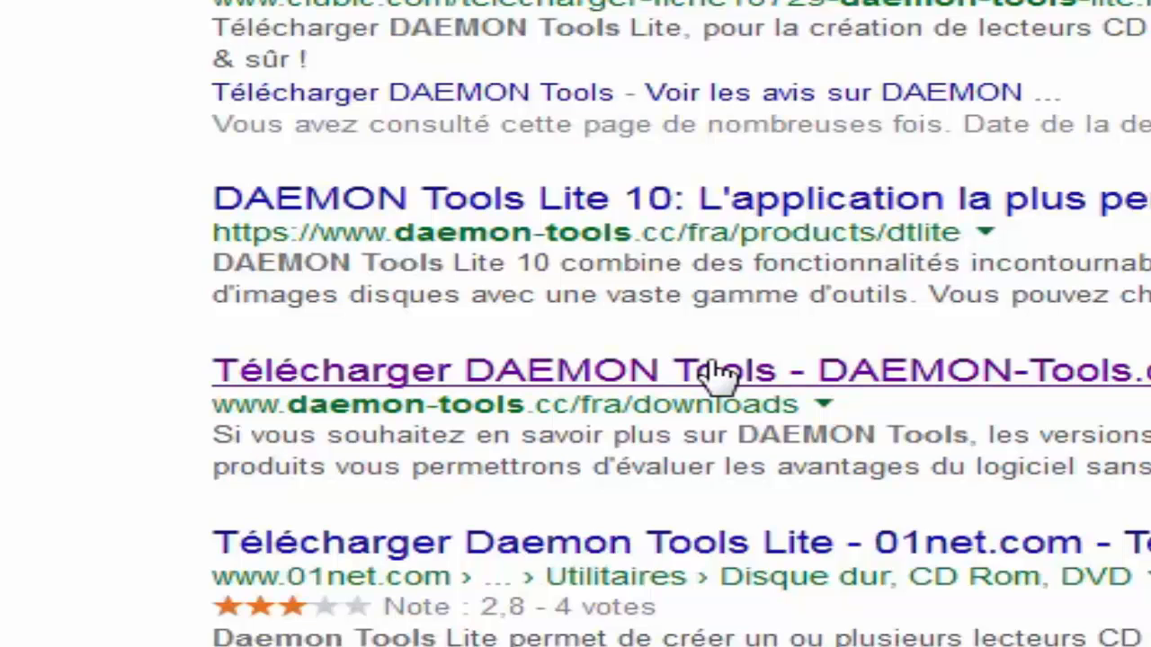
pyautogui.click(715, 374)
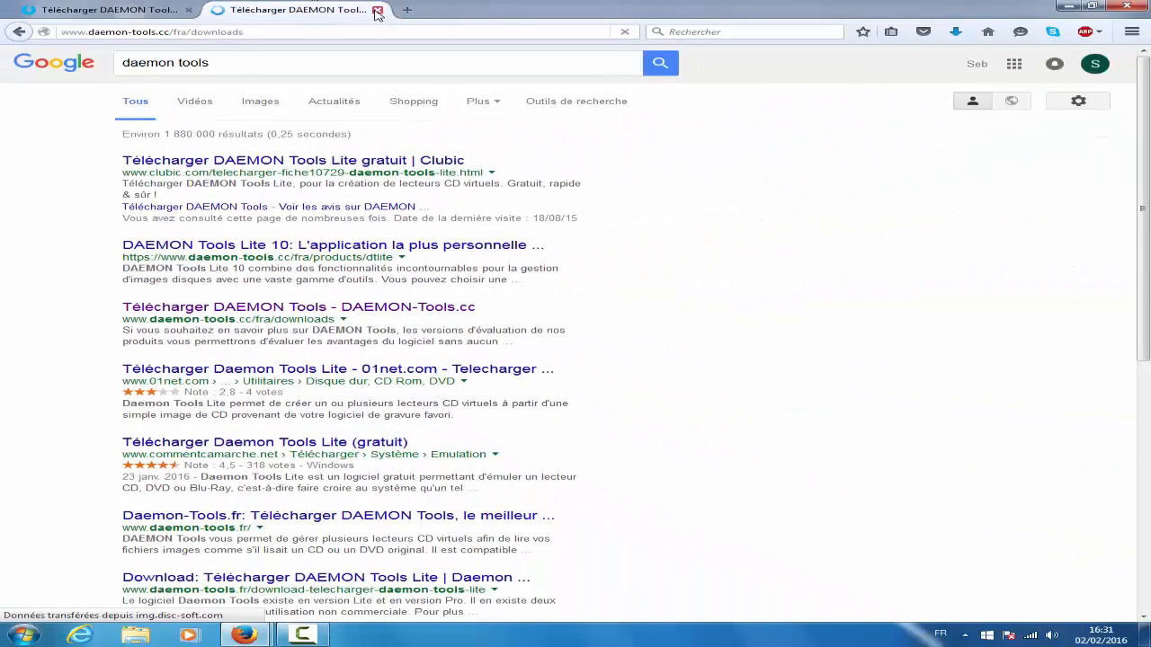
pyautogui.click(378, 10)
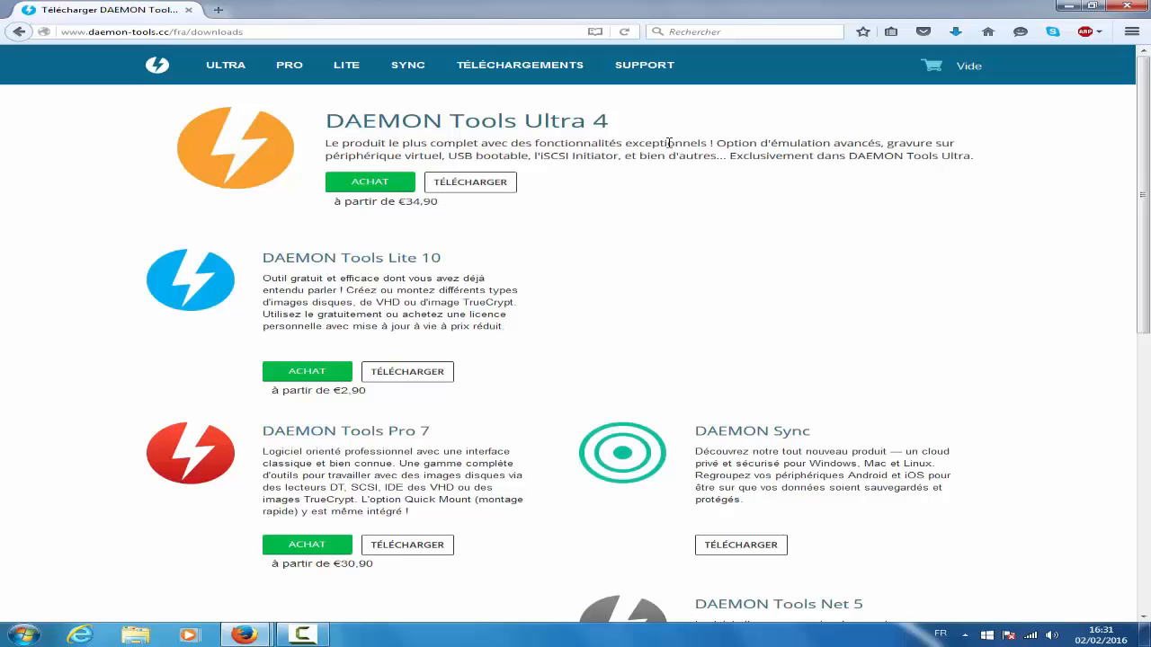
# Return to the product list from the cart and open the free download page for DAEMON Tools Lite 10.
pyautogui.scroll(-3, 692, 262)
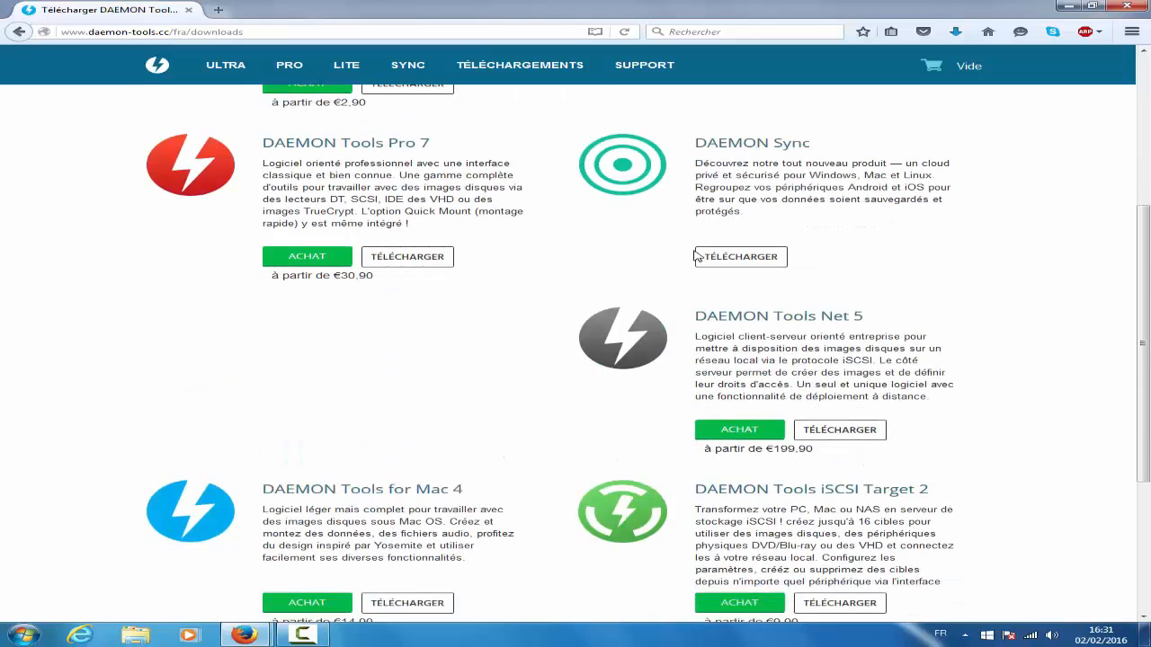
pyautogui.scroll(3, 697, 257)
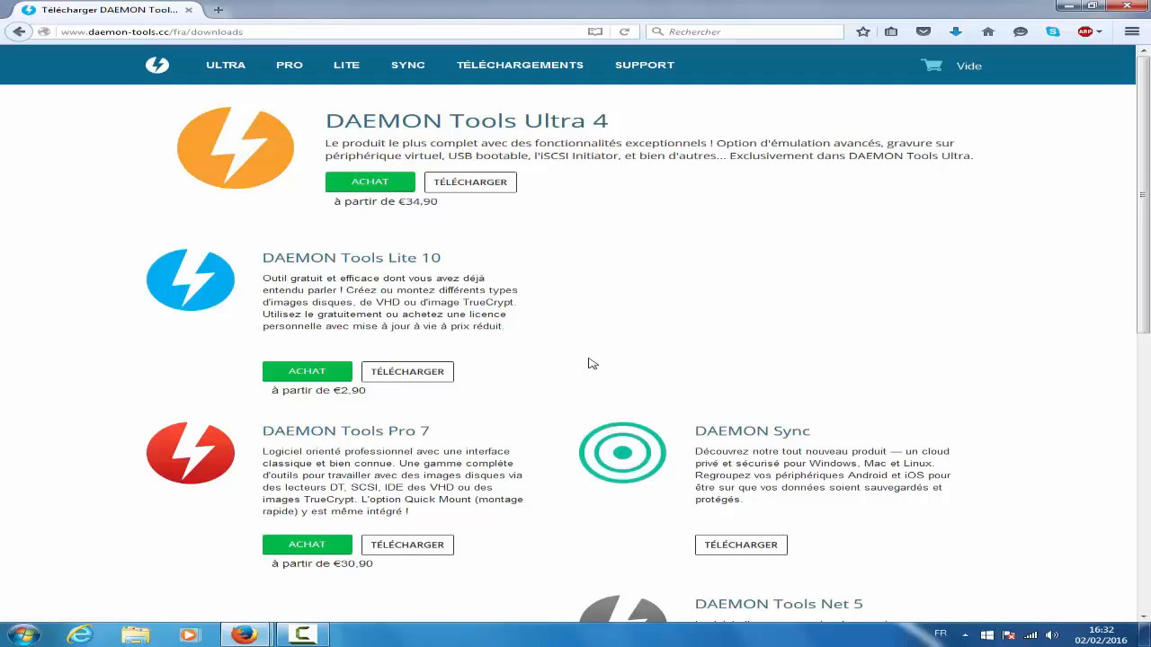
pyautogui.scroll(-1, 589, 362)
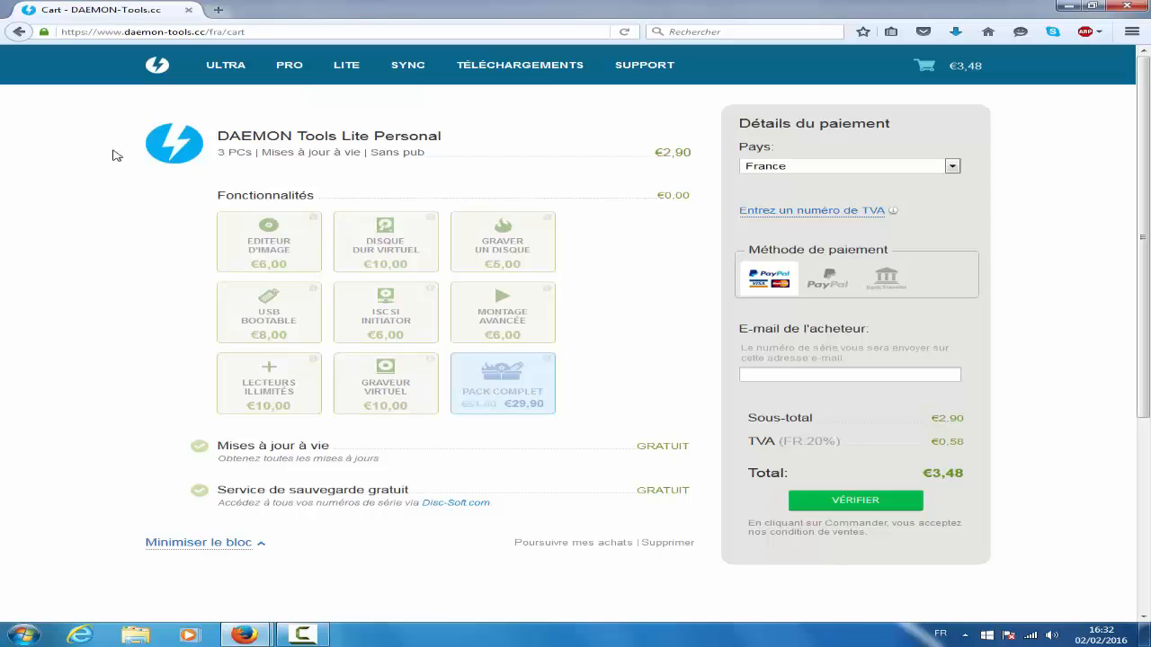
pyautogui.click(18, 33)
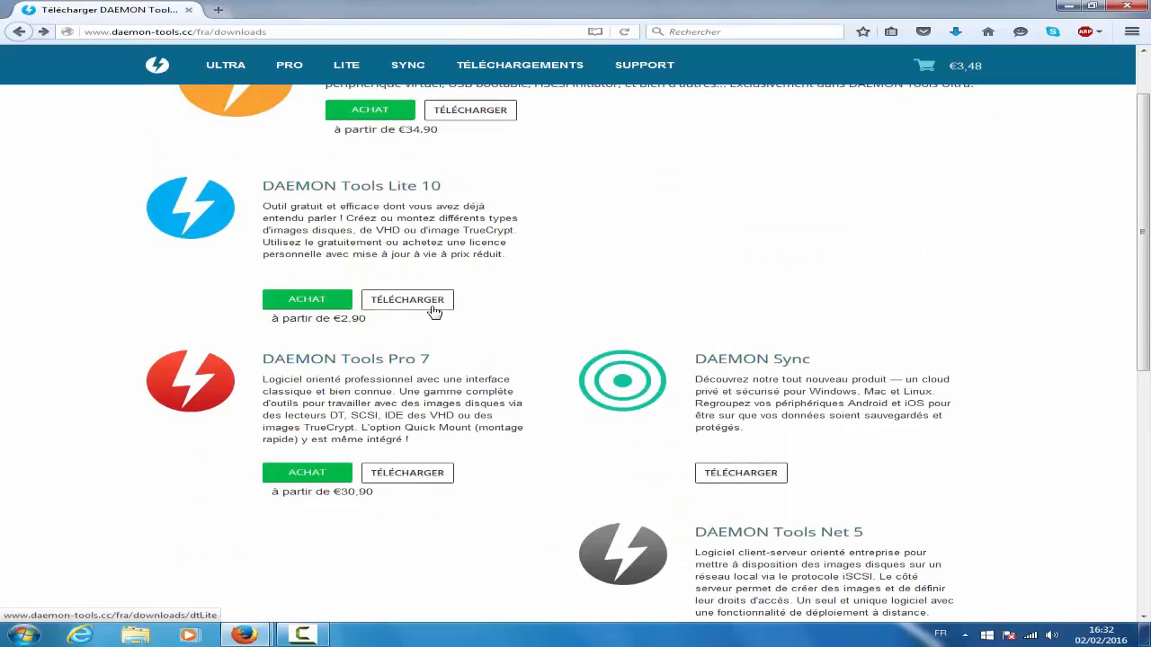
pyautogui.click(432, 306)
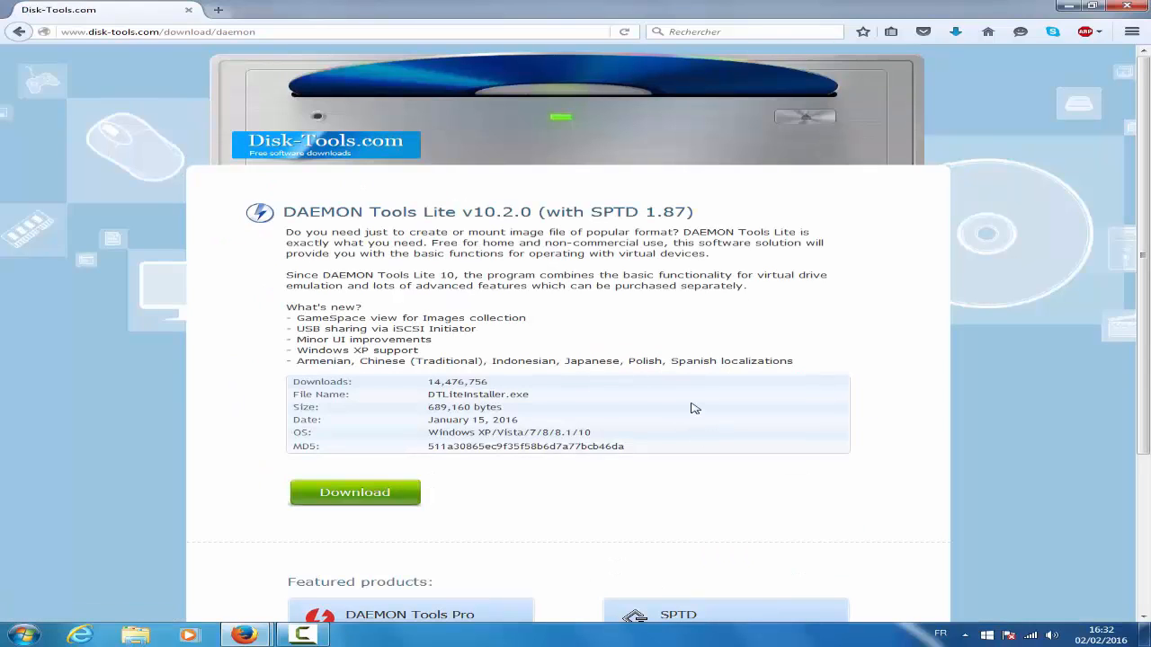
# Download the DAEMON Tools Lite v10.2.0 installer and save DTLiteInstaller.exe.
pyautogui.scroll(-4, 692, 408)
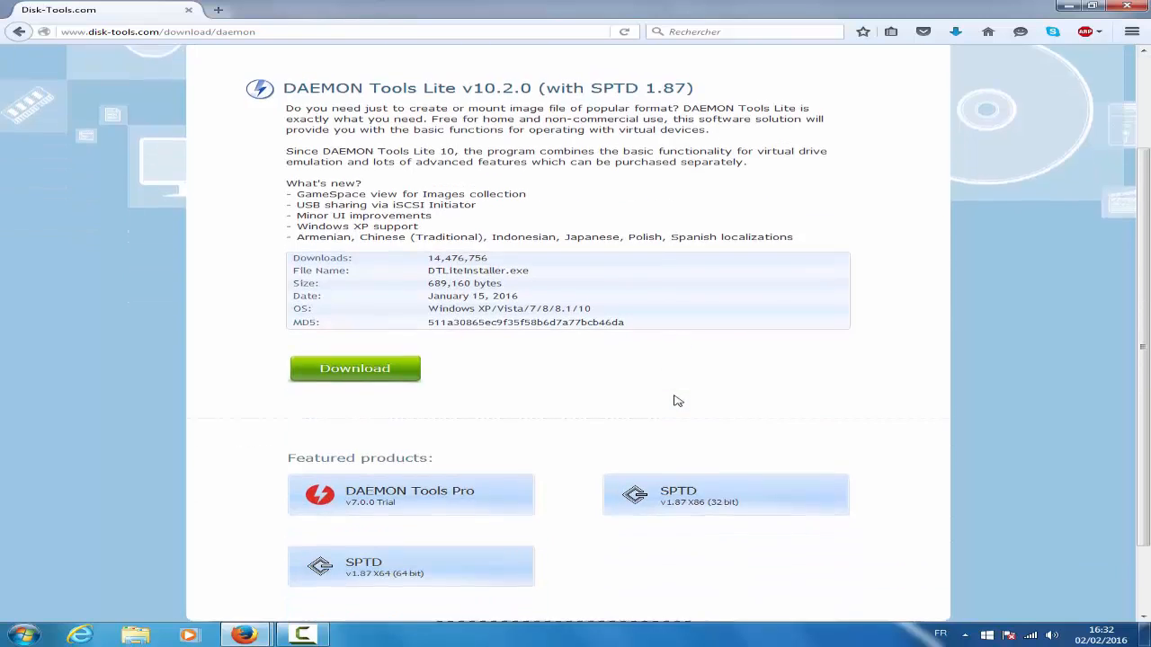
pyautogui.scroll(3, 697, 431)
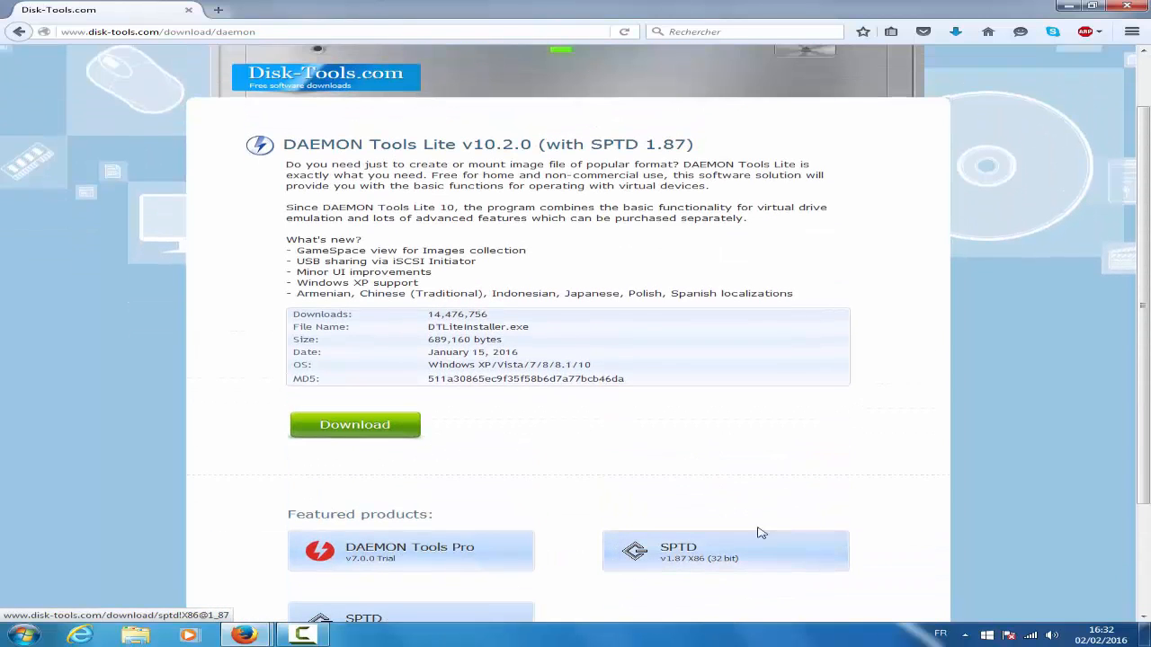
pyautogui.click(360, 432)
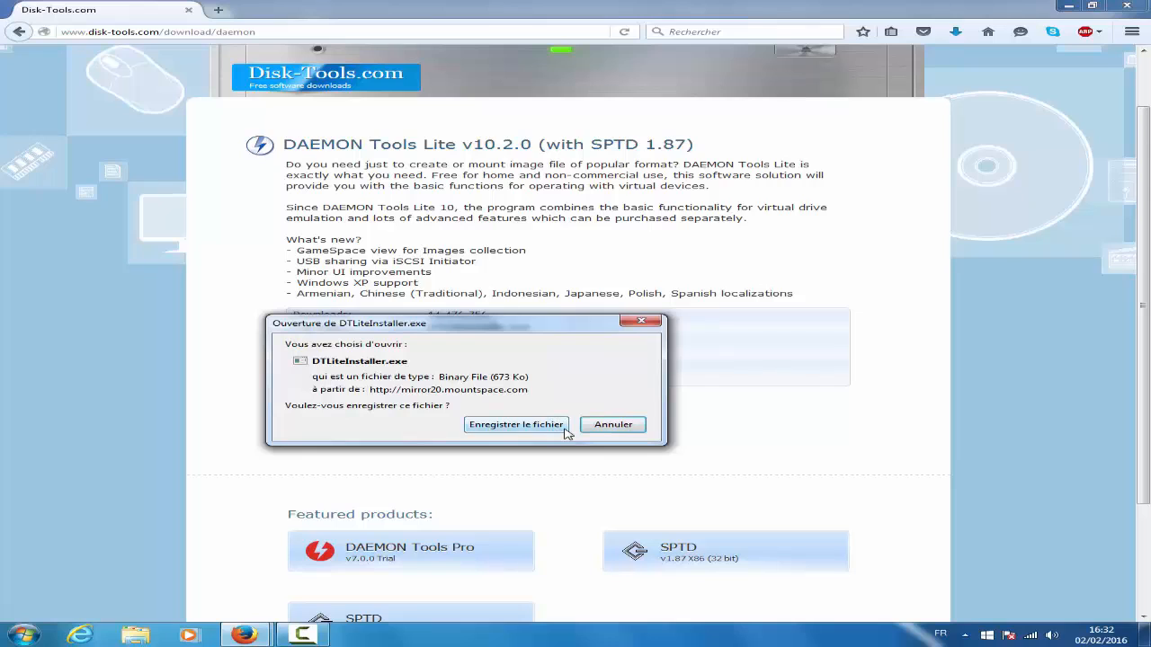
pyautogui.click(540, 427)
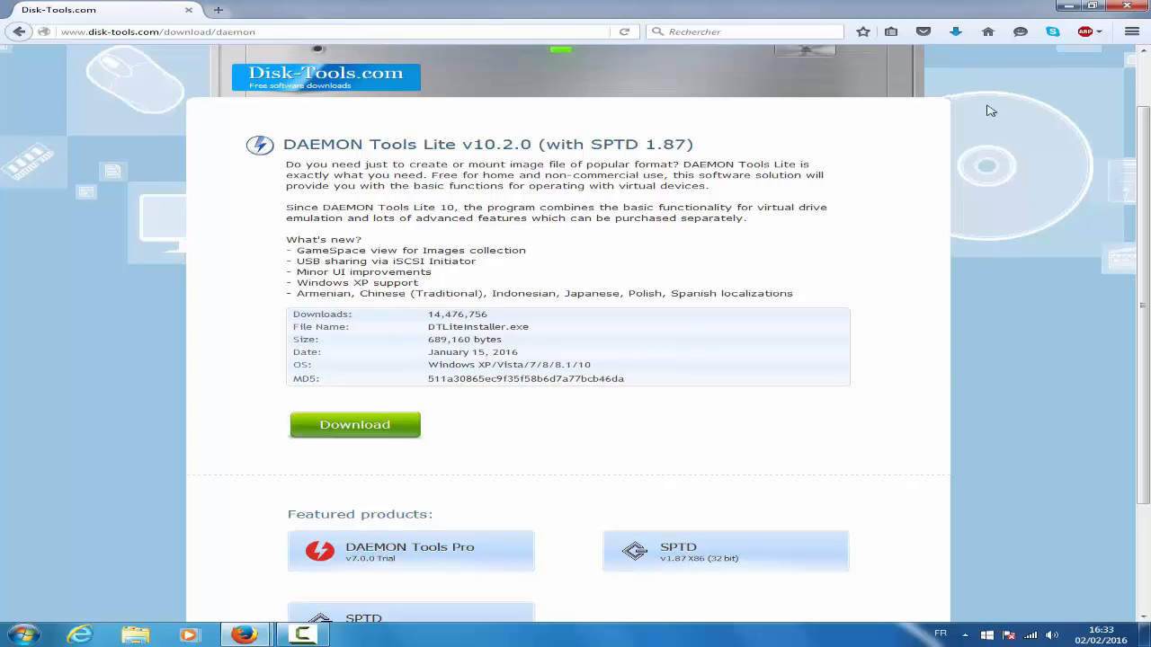
# Launch DTLiteInstaller.exe from the browser's recent downloads and minimize the browser window.
pyautogui.click(953, 34)
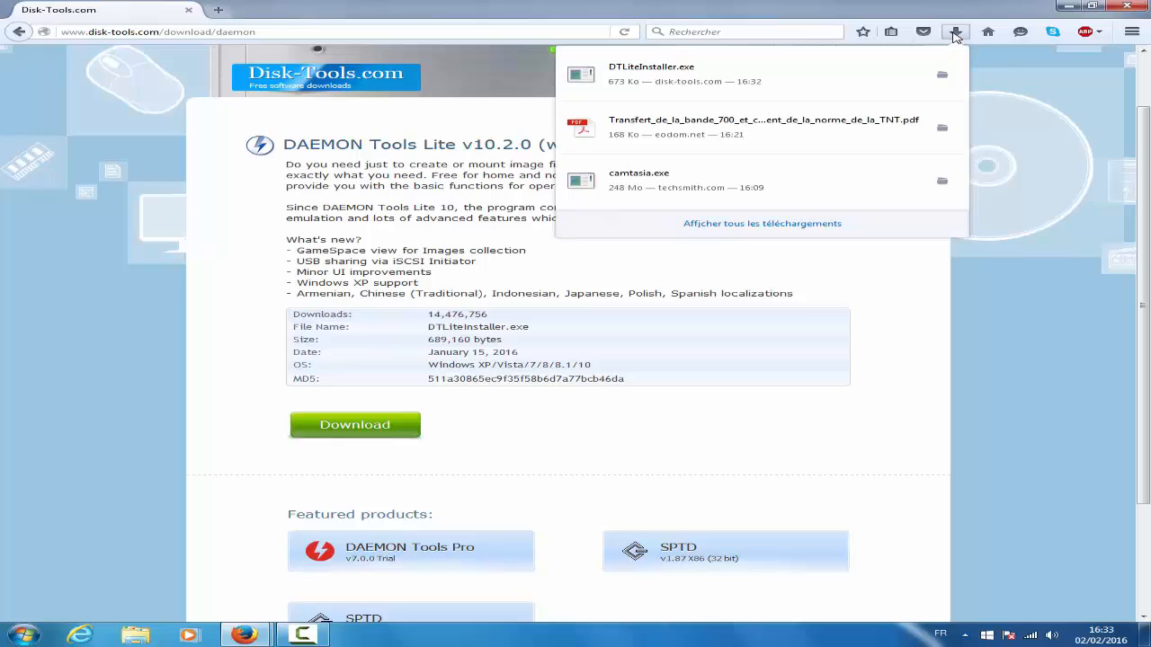
pyautogui.click(955, 33)
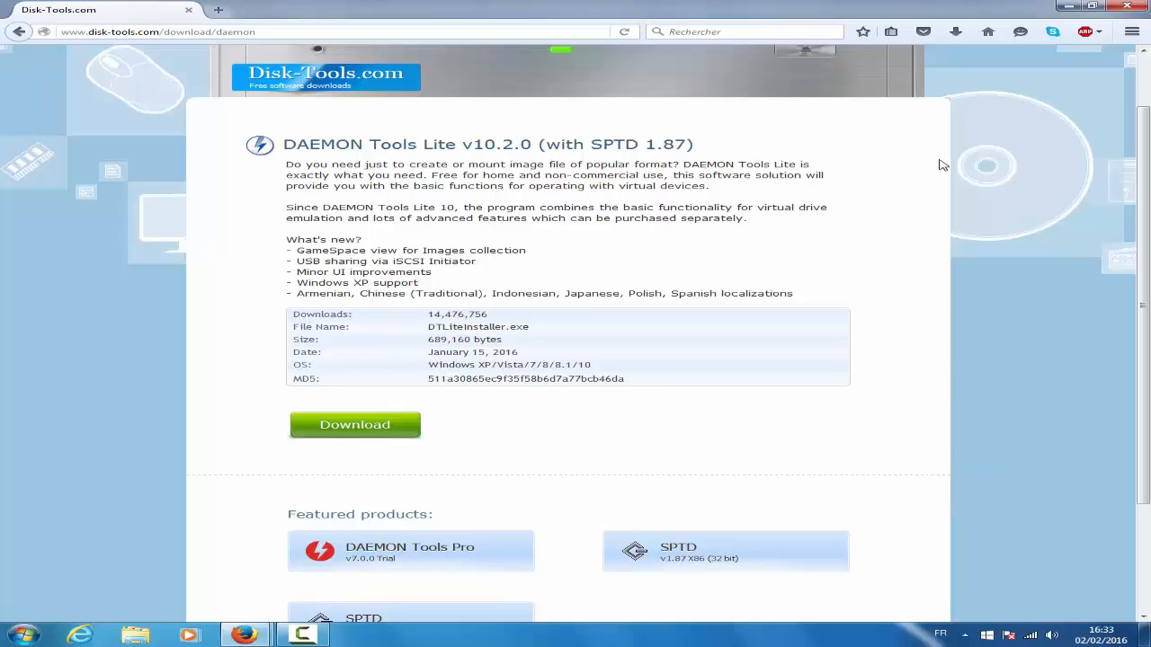
pyautogui.click(954, 32)
pyautogui.click(955, 31)
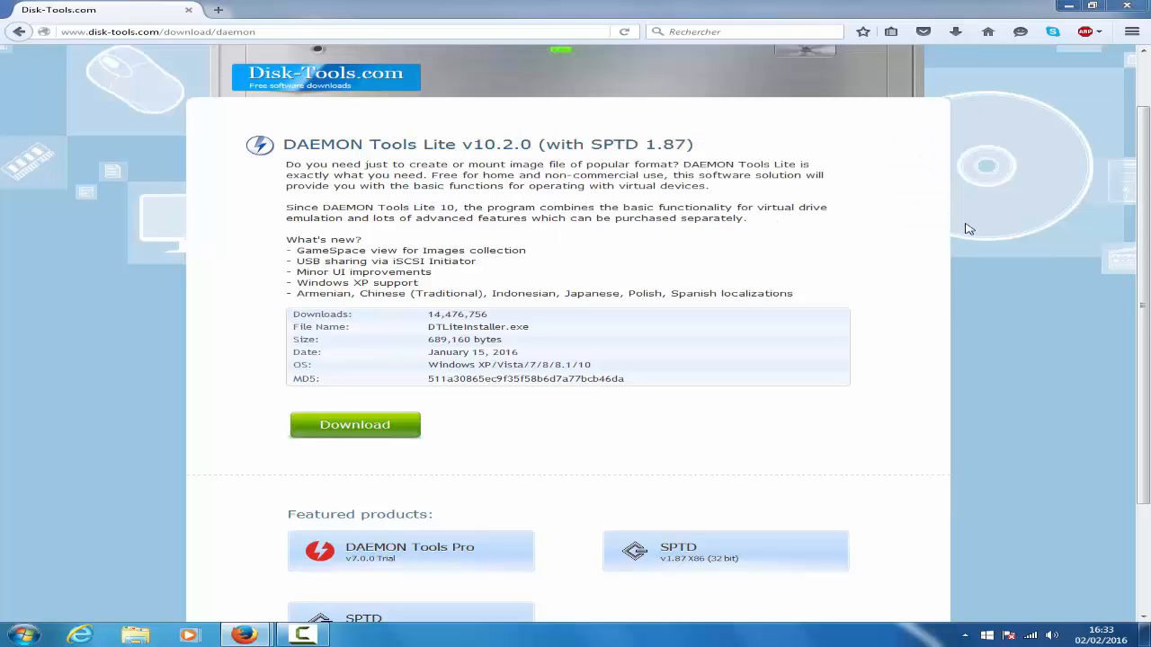
pyautogui.click(1068, 7)
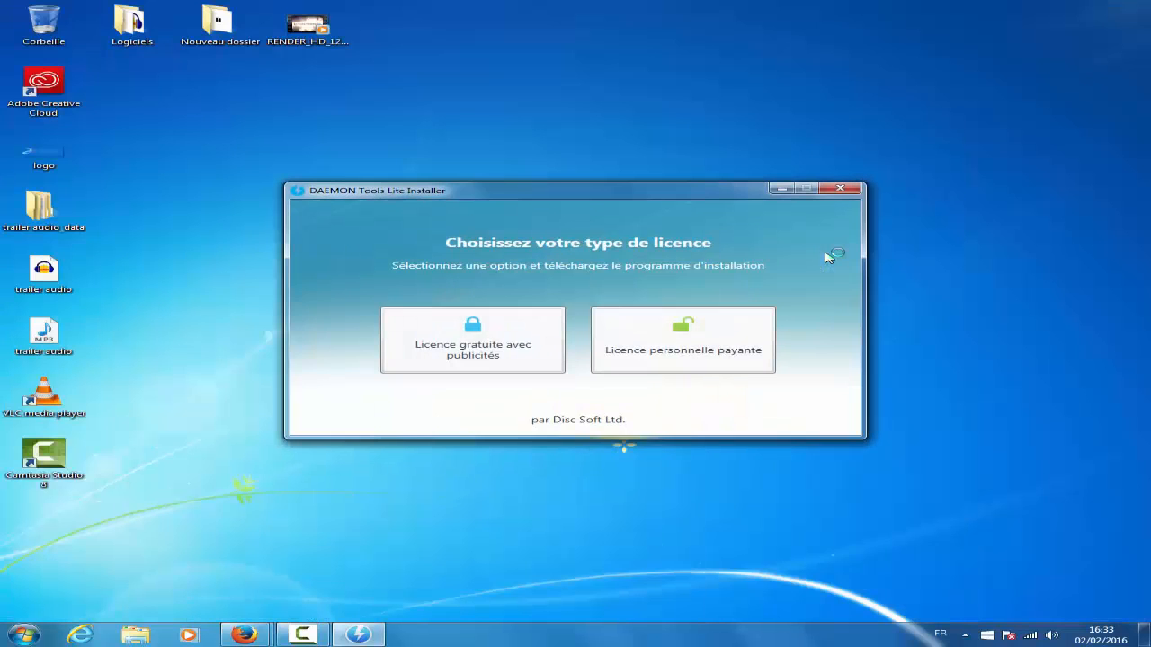
# Choose the free licence with ads (Licence gratuite avec publicités) and start installing the SPTD, USB and BUS drivers.
pyautogui.moveTo(725, 189); pyautogui.dragTo(669, 187)
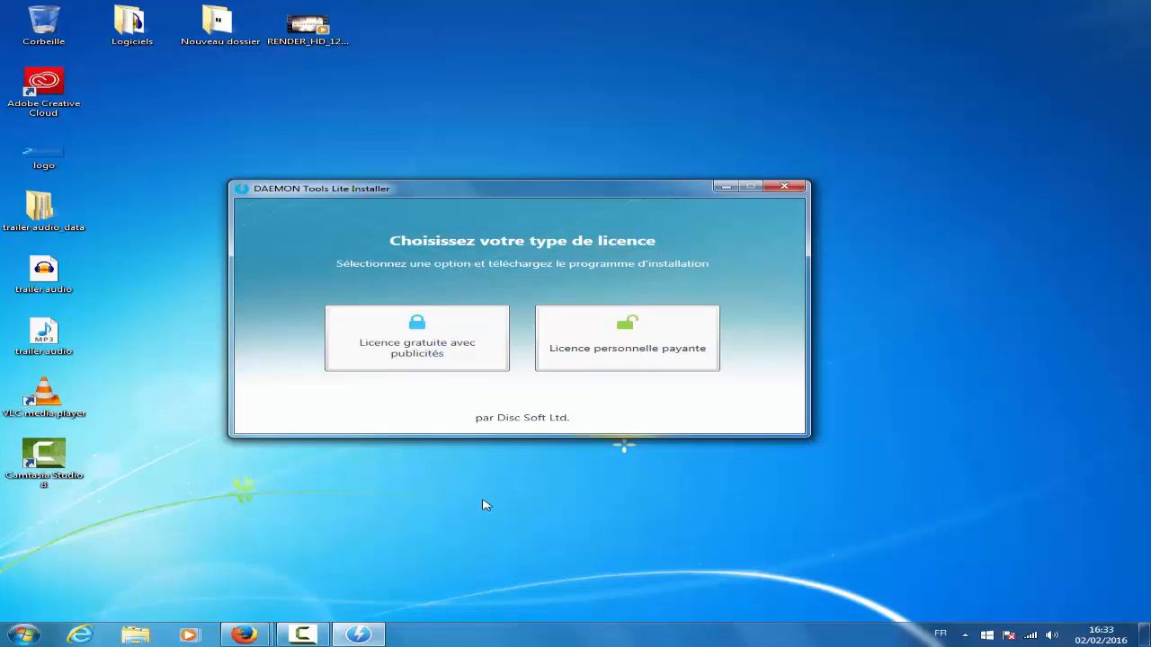
pyautogui.click(424, 363)
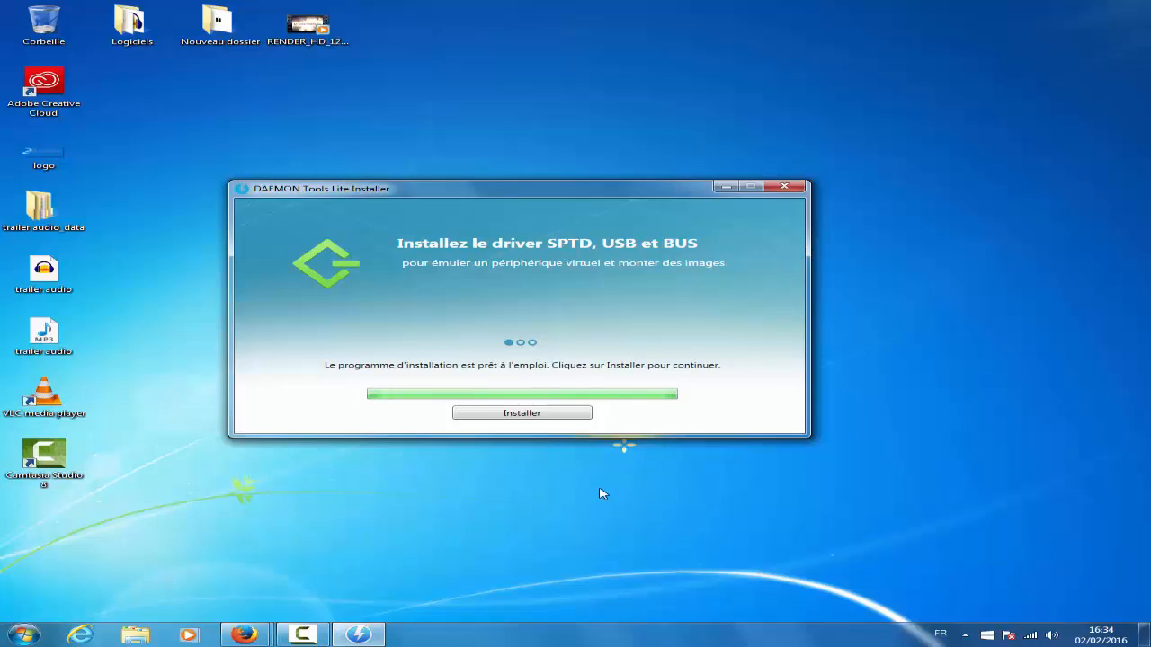
pyautogui.click(552, 416)
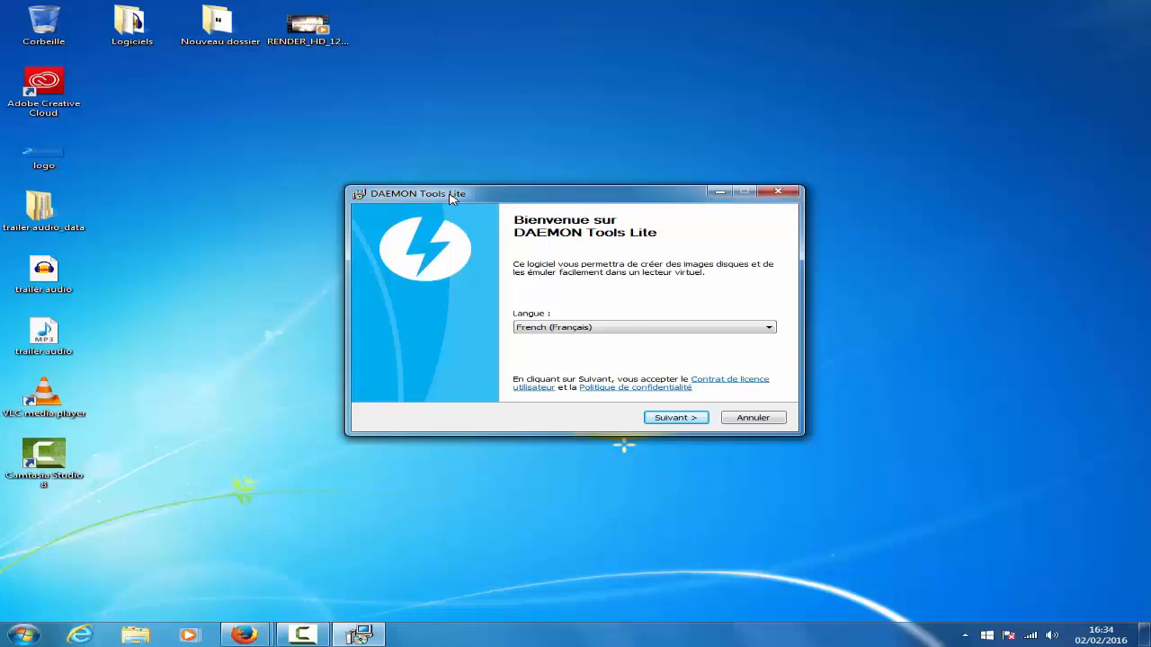
# Keep French (Français) as the DAEMON Tools Lite setup language and continue past the welcome page.
pyautogui.moveTo(451, 198); pyautogui.dragTo(441, 198)
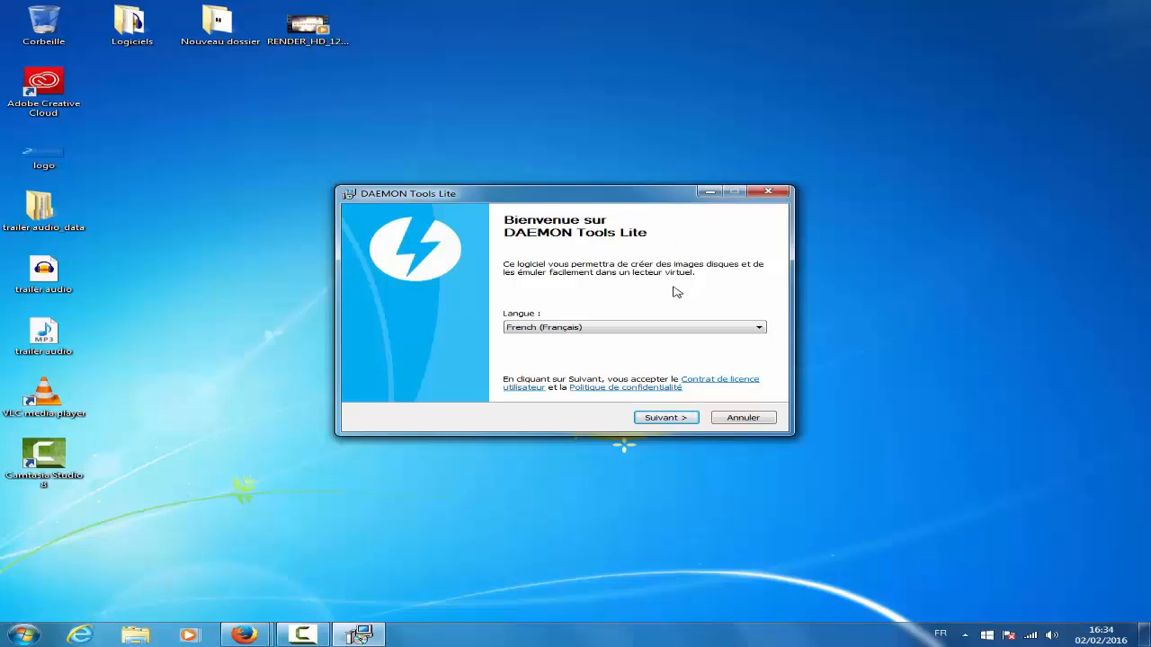
pyautogui.click(601, 329)
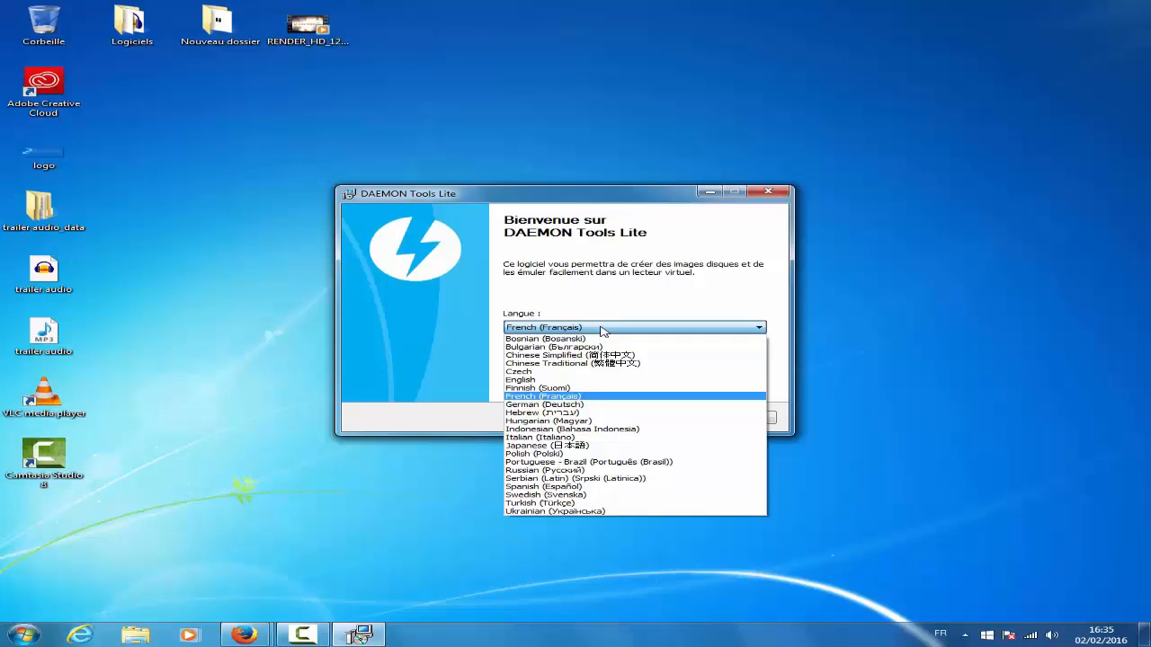
pyautogui.click(602, 329)
pyautogui.click(602, 329)
pyautogui.click(601, 329)
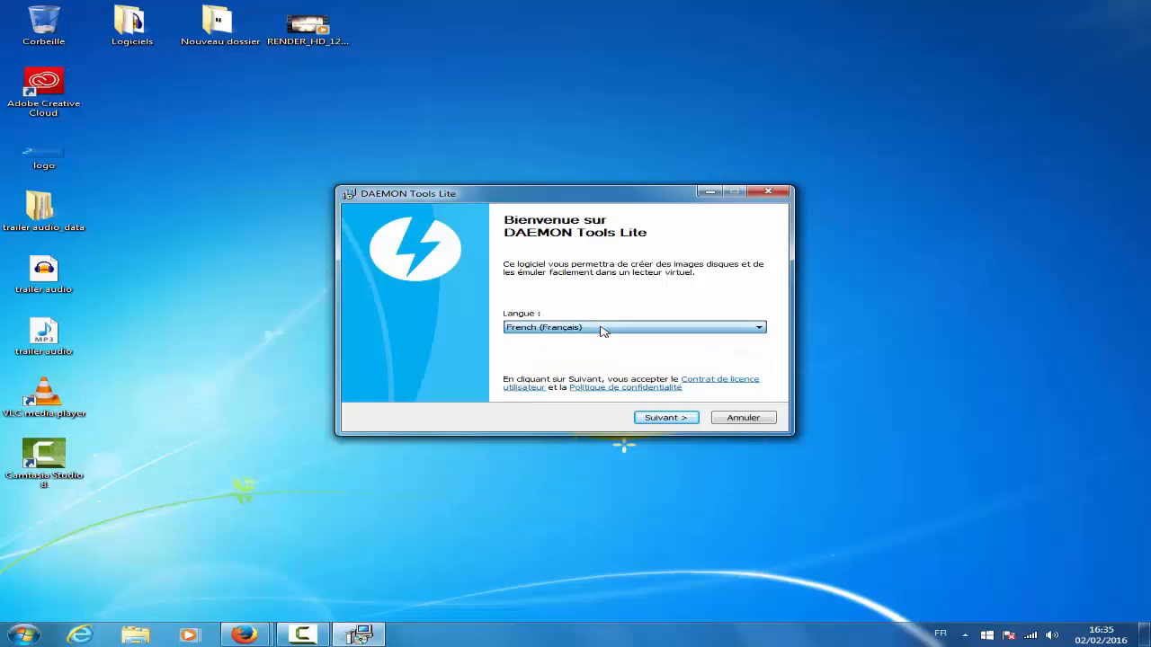
pyautogui.click(678, 417)
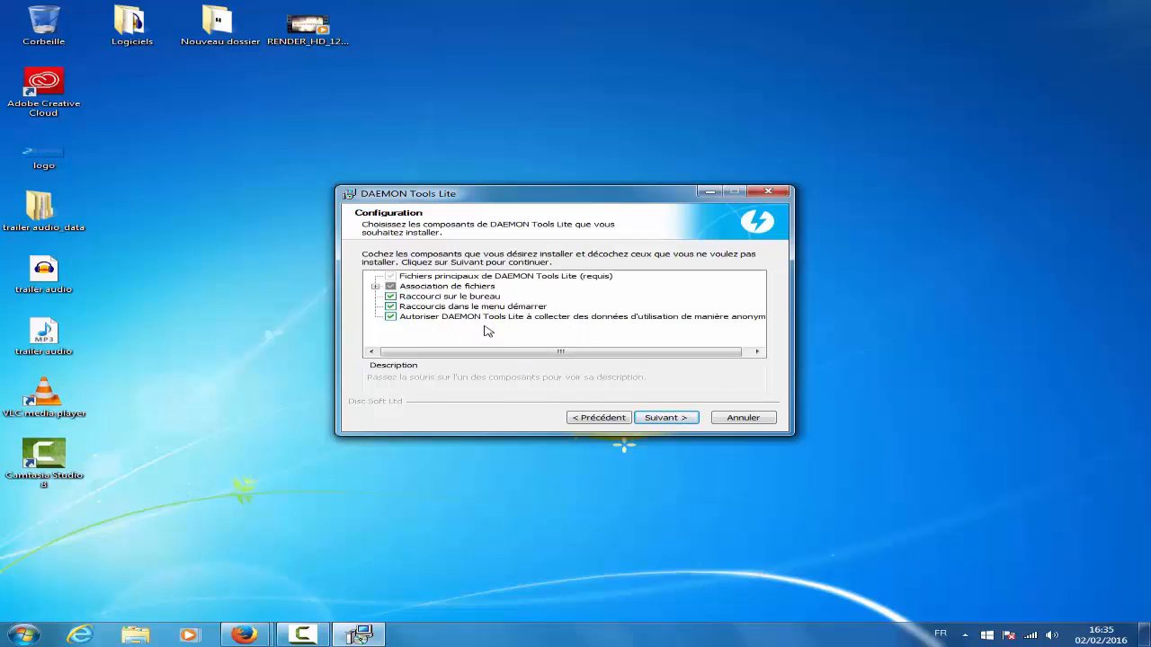
# Enable all file associations (Association de fichiers) among the components to install and review the component list.
pyautogui.click(392, 287)
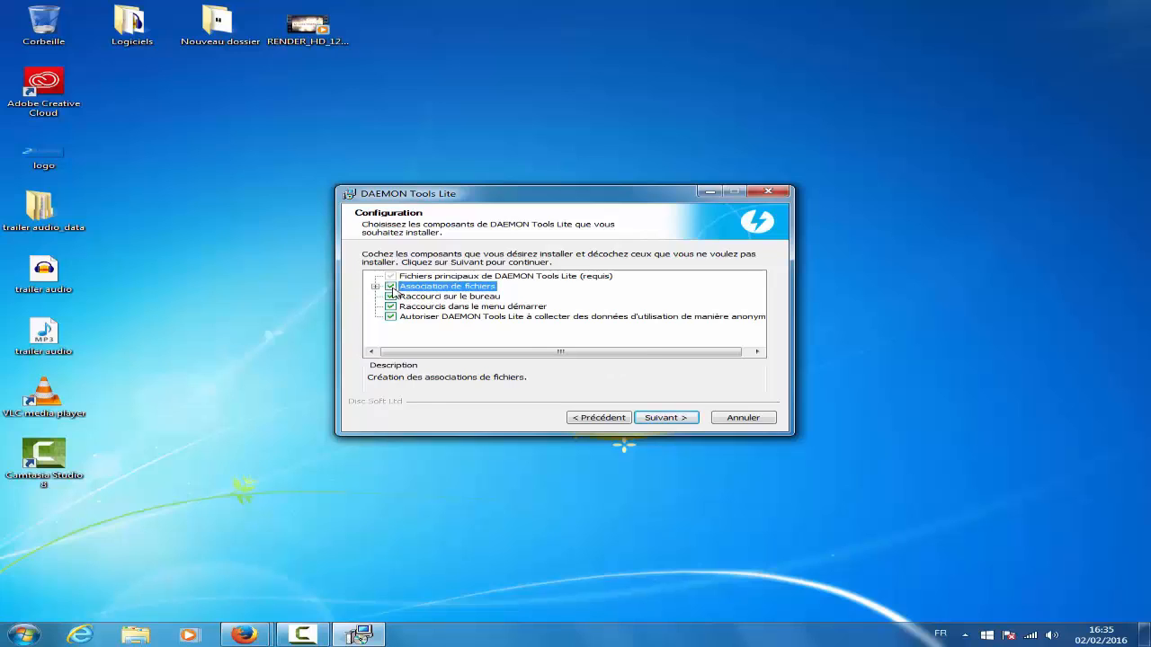
pyautogui.click(392, 288)
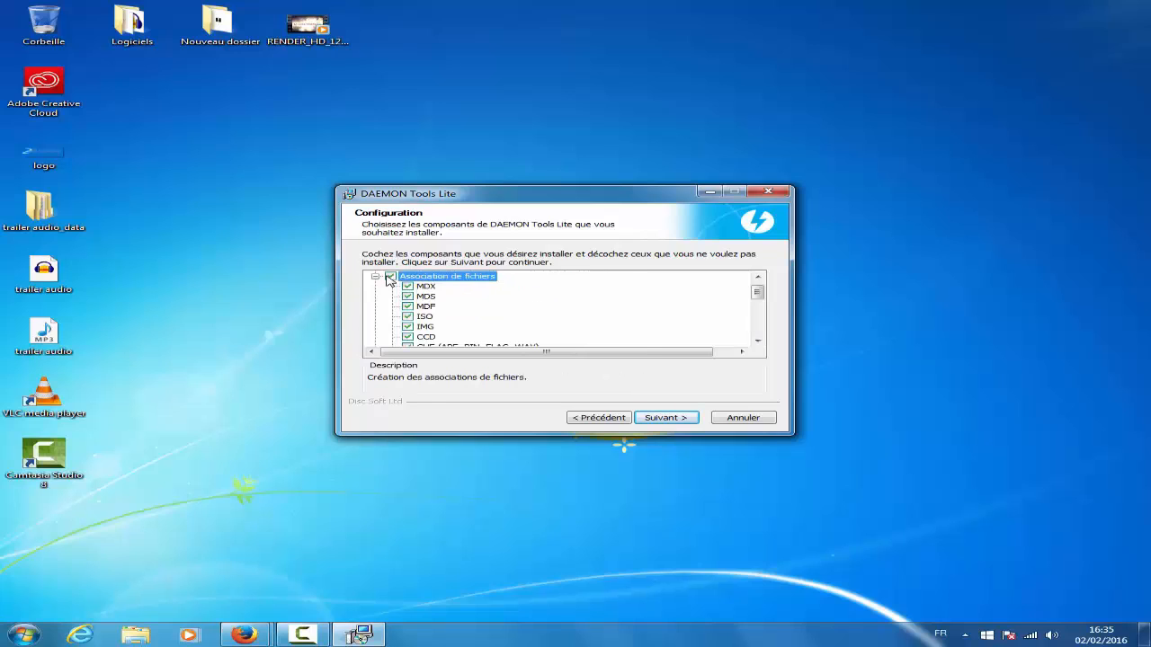
pyautogui.scroll(-2, 459, 319)
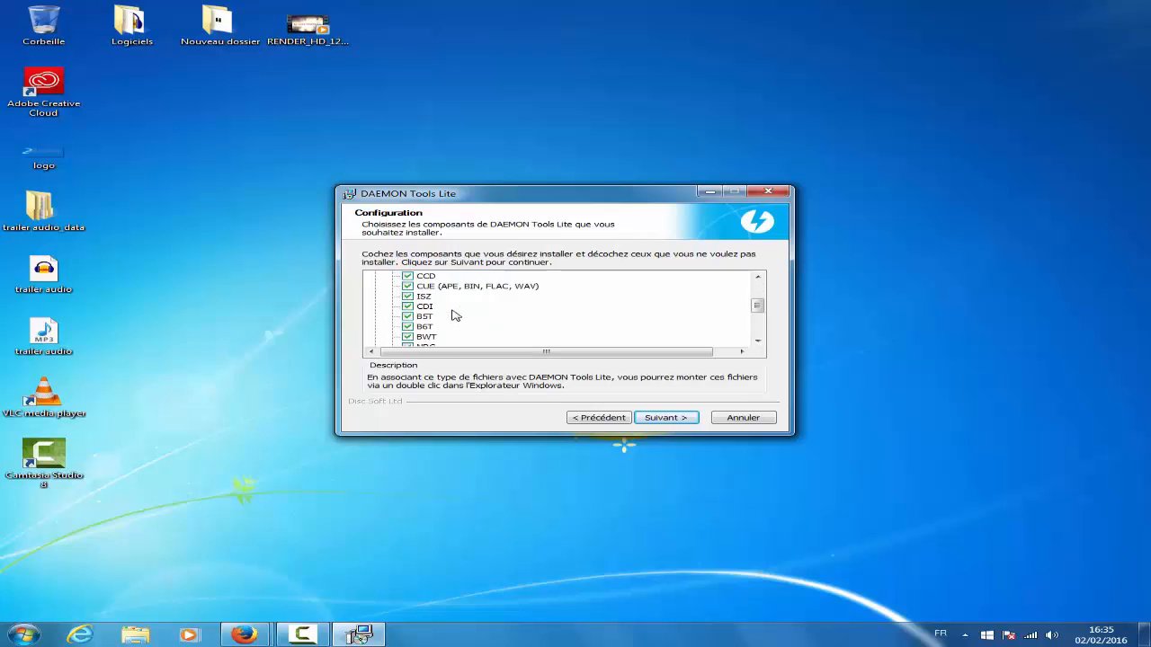
pyautogui.scroll(3, 454, 315)
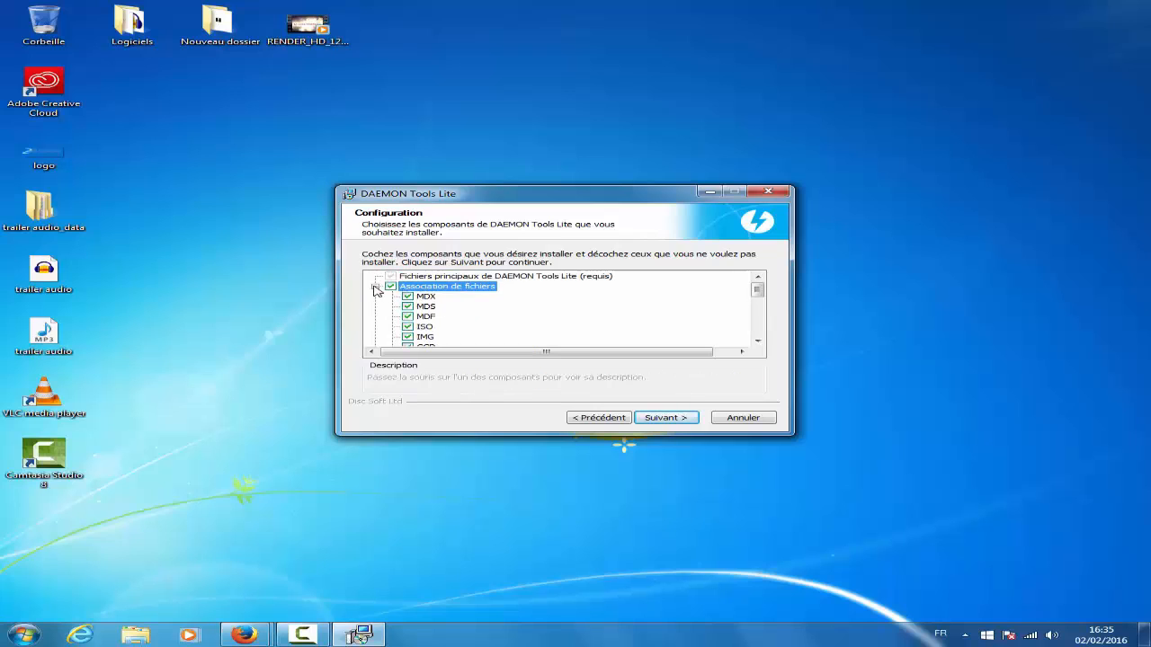
pyautogui.click(375, 287)
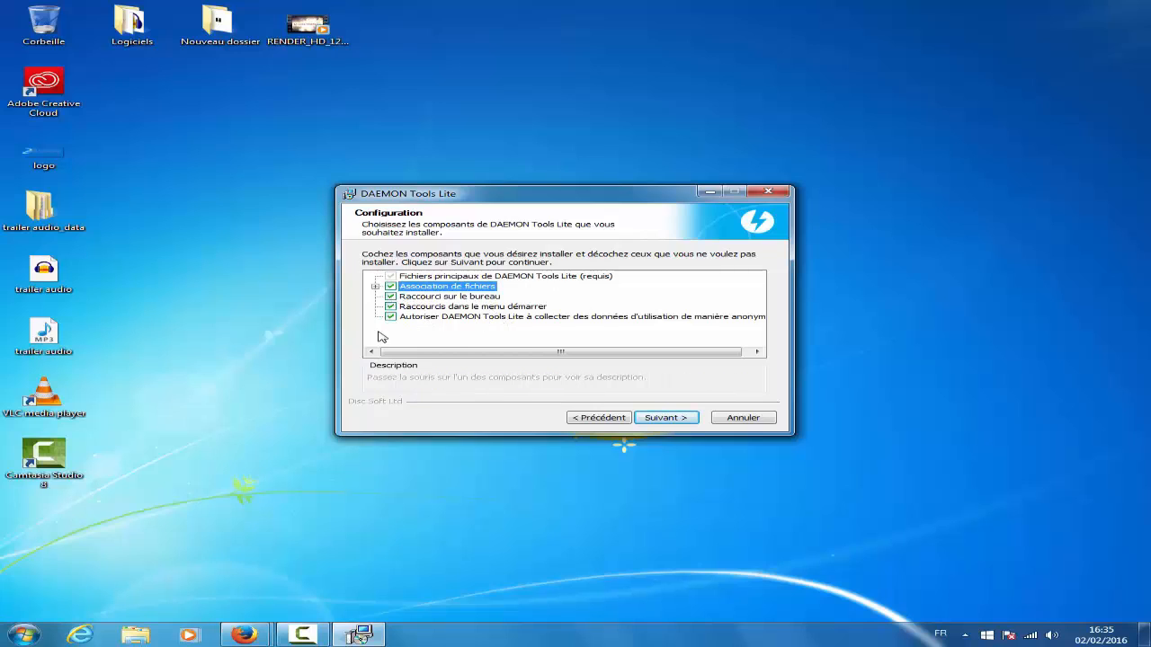
pyautogui.moveTo(428, 353); pyautogui.dragTo(441, 352)
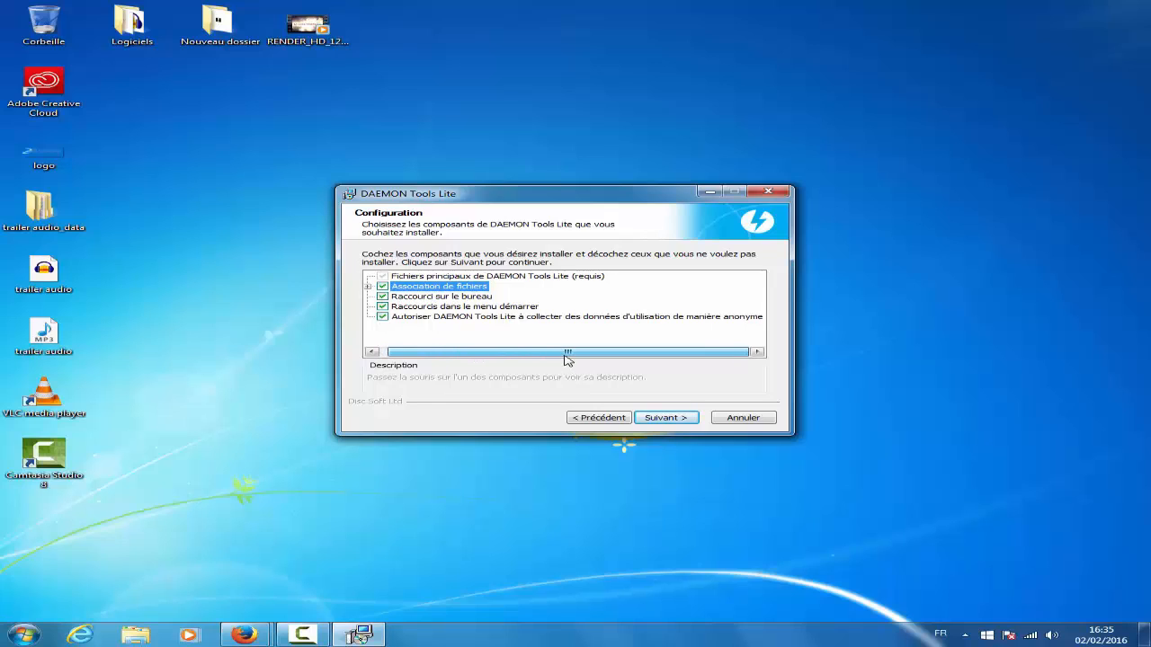
pyautogui.moveTo(566, 357); pyautogui.dragTo(397, 355)
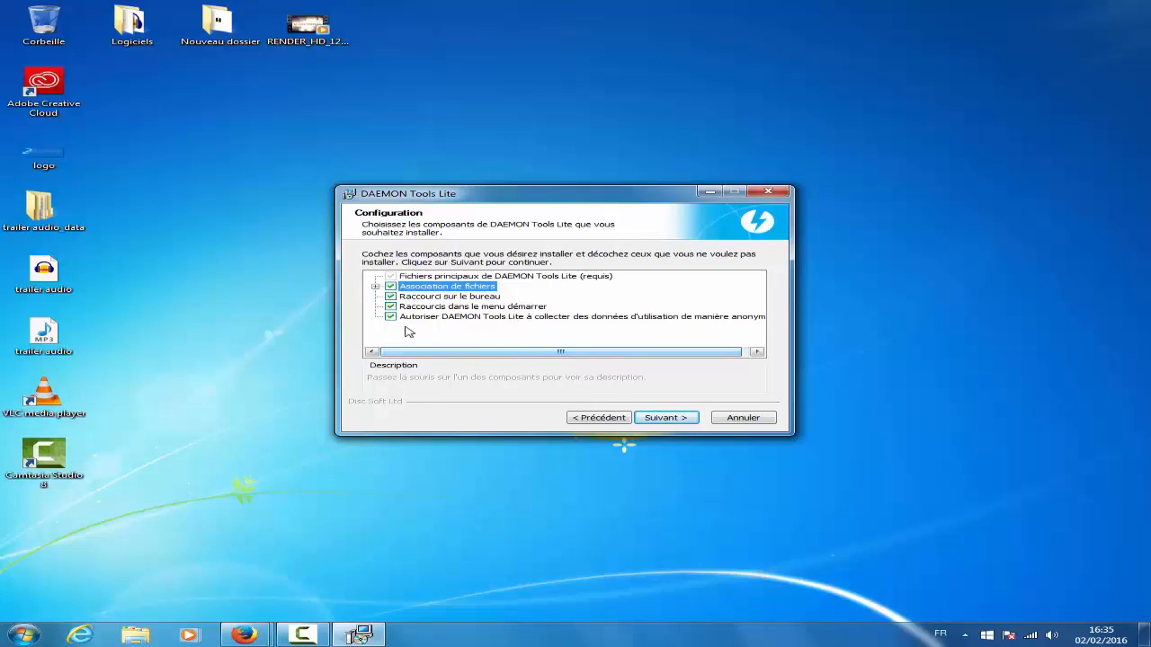
# Exclude anonymous usage data collection from the components and start installing into C:\Program Files\DAEMON Tools Lite.
pyautogui.click(391, 316)
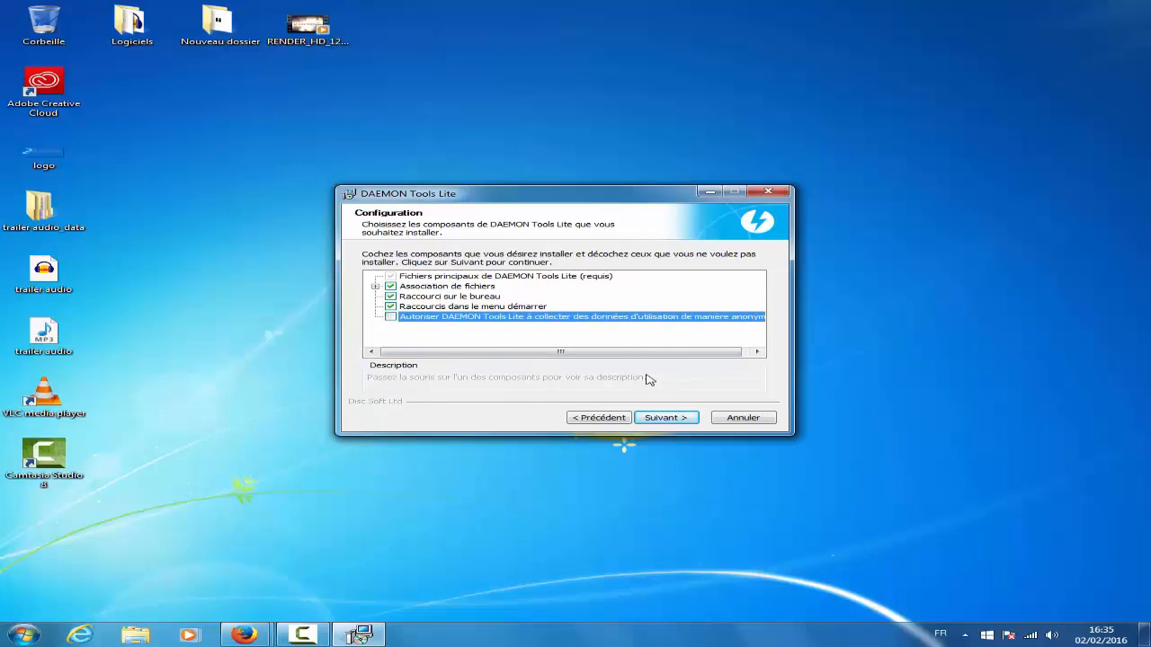
pyautogui.click(659, 414)
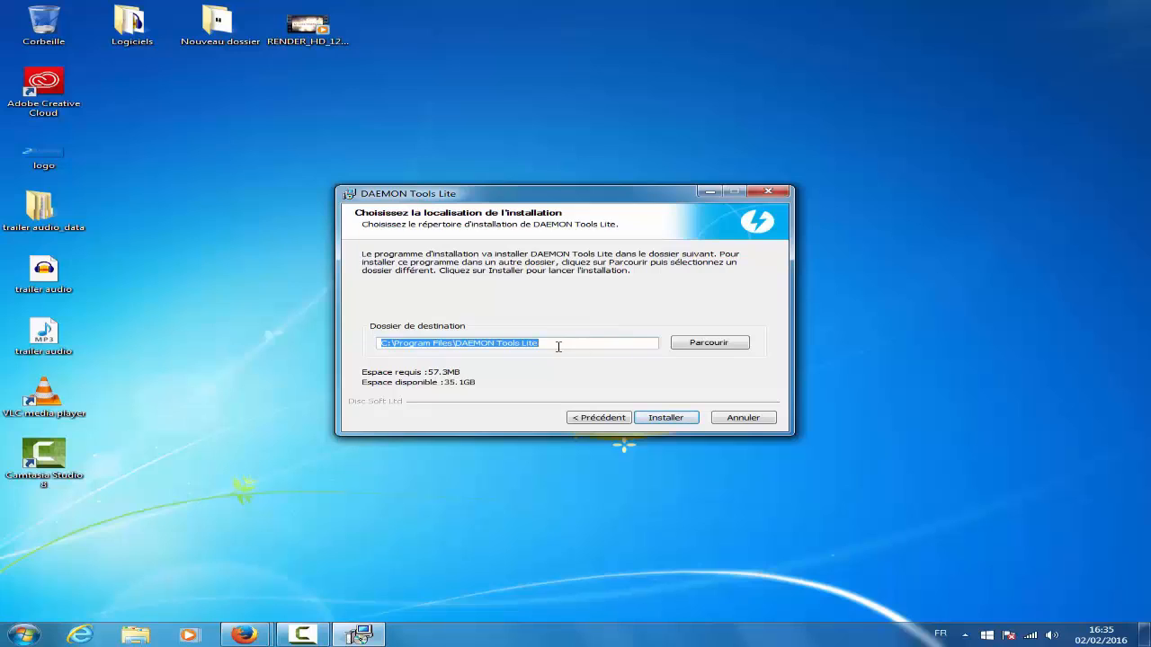
pyautogui.click(668, 418)
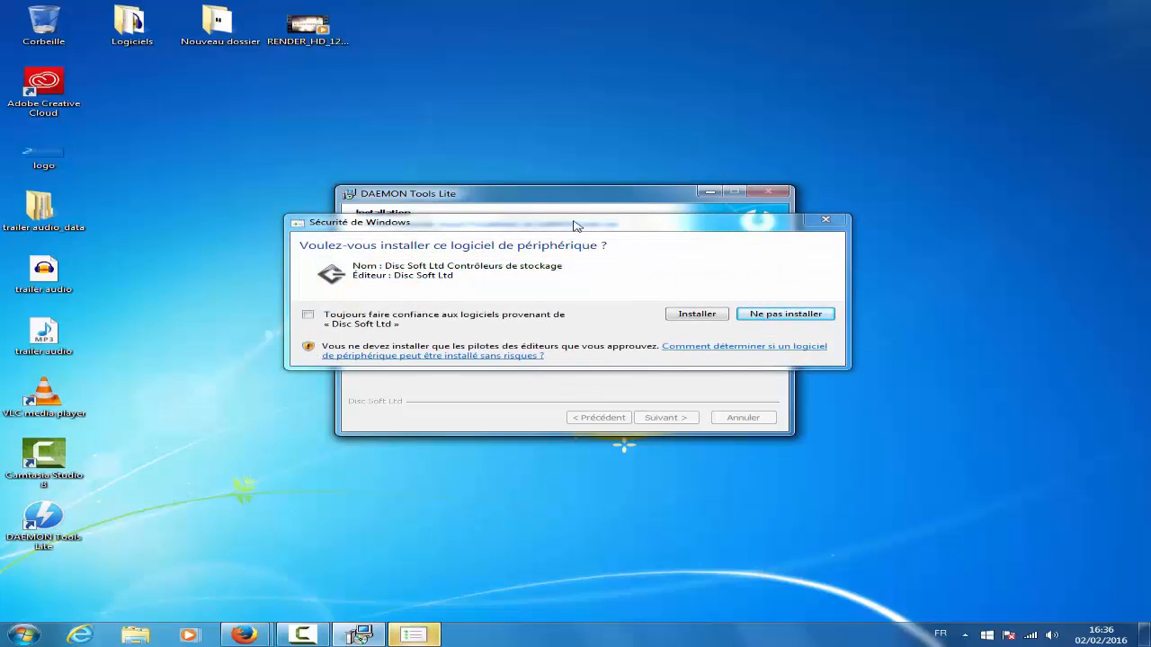
# Allow installation of the Disc Soft Ltd storage controller driver and show the installation details.
pyautogui.moveTo(576, 224)
pyautogui.mouseDown()
pyautogui.moveTo(591, 234)
pyautogui.moveTo(563, 234)
pyautogui.mouseUp()
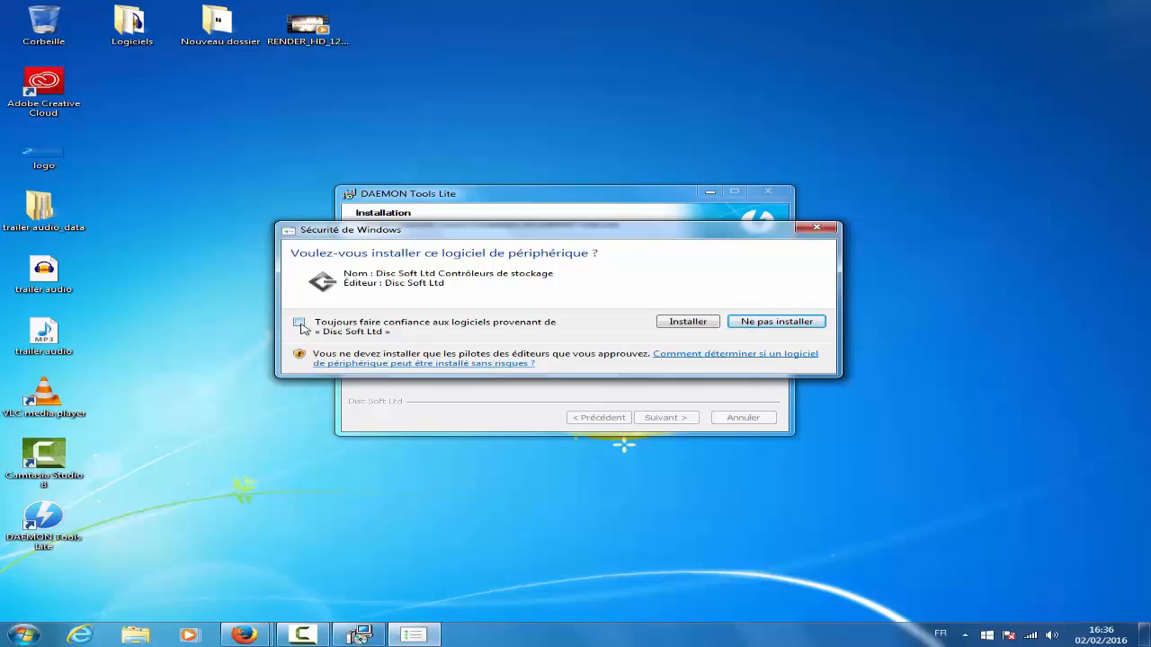
pyautogui.click(671, 325)
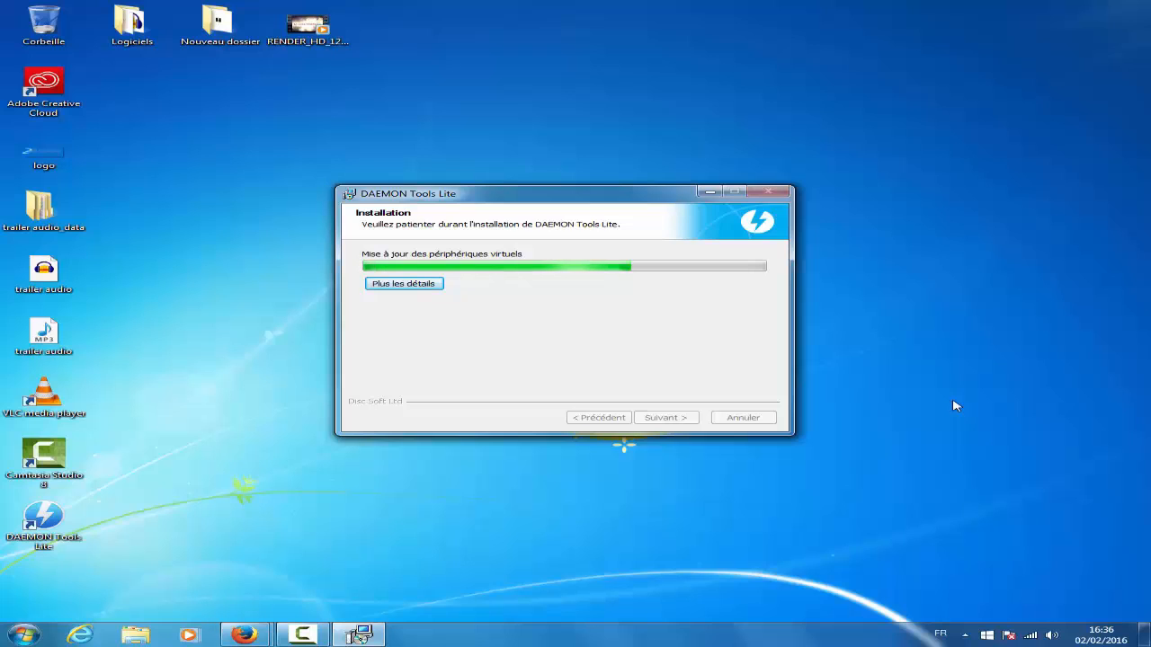
pyautogui.click(430, 285)
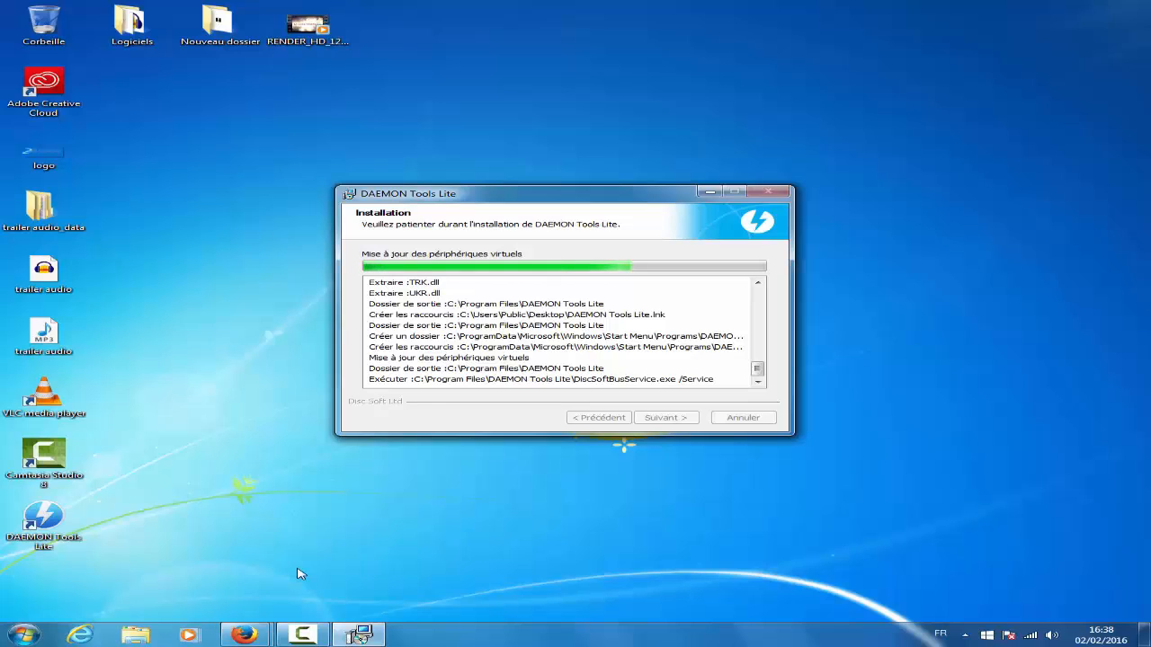
pyautogui.click(302, 634)
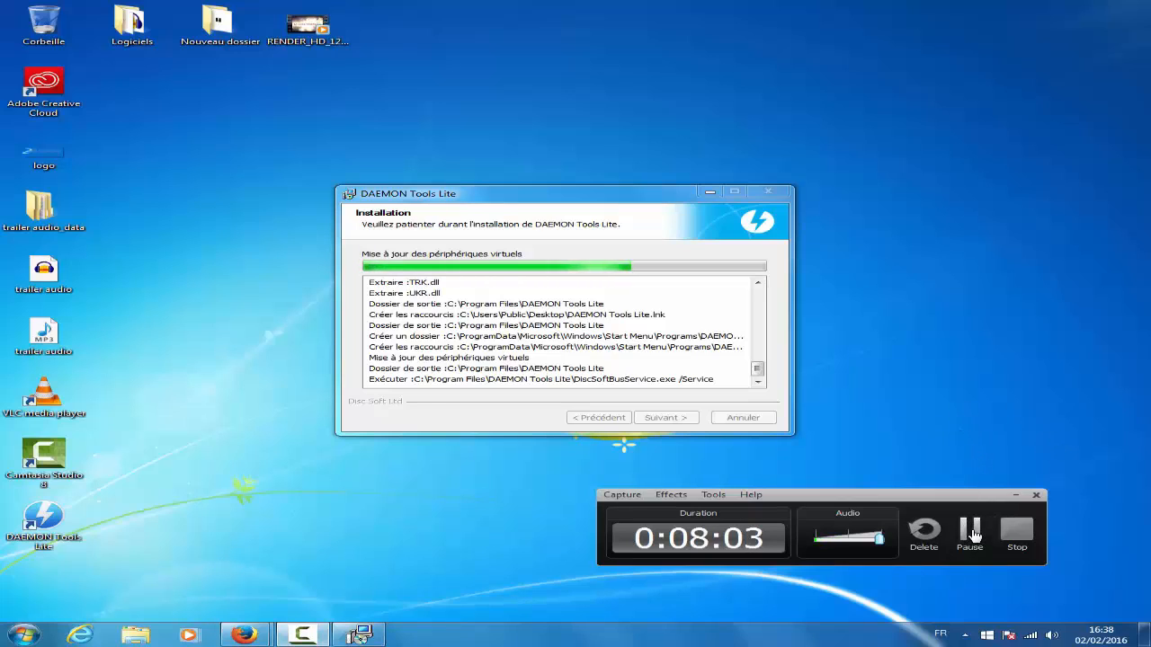
pyautogui.click(1013, 494)
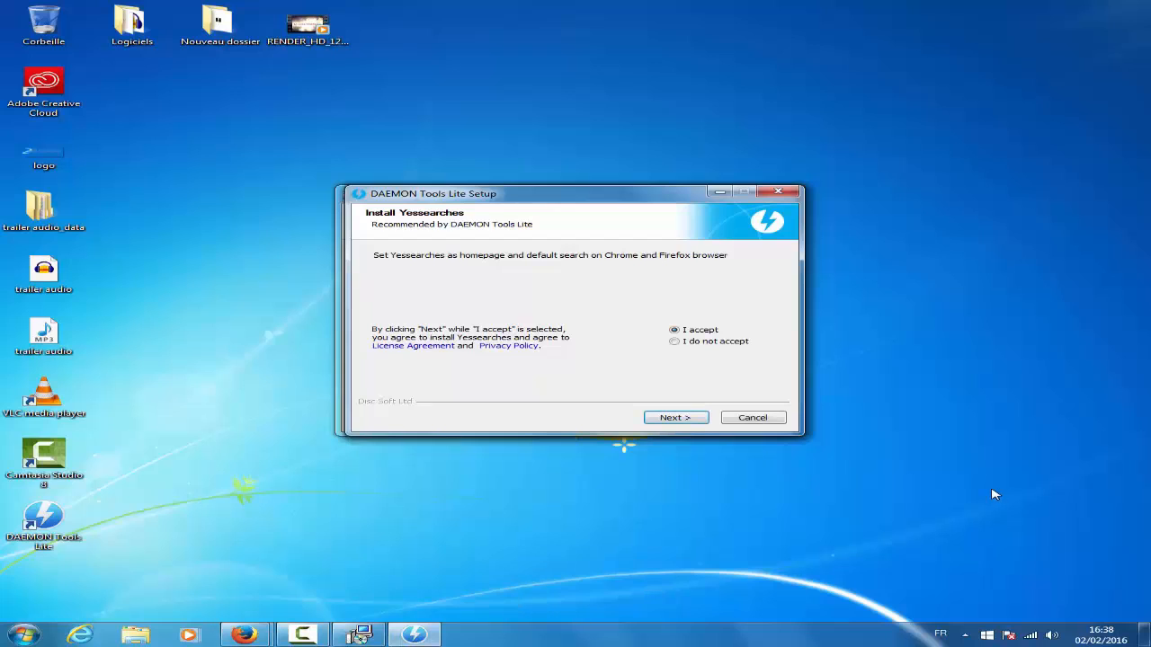
pyautogui.click(288, 634)
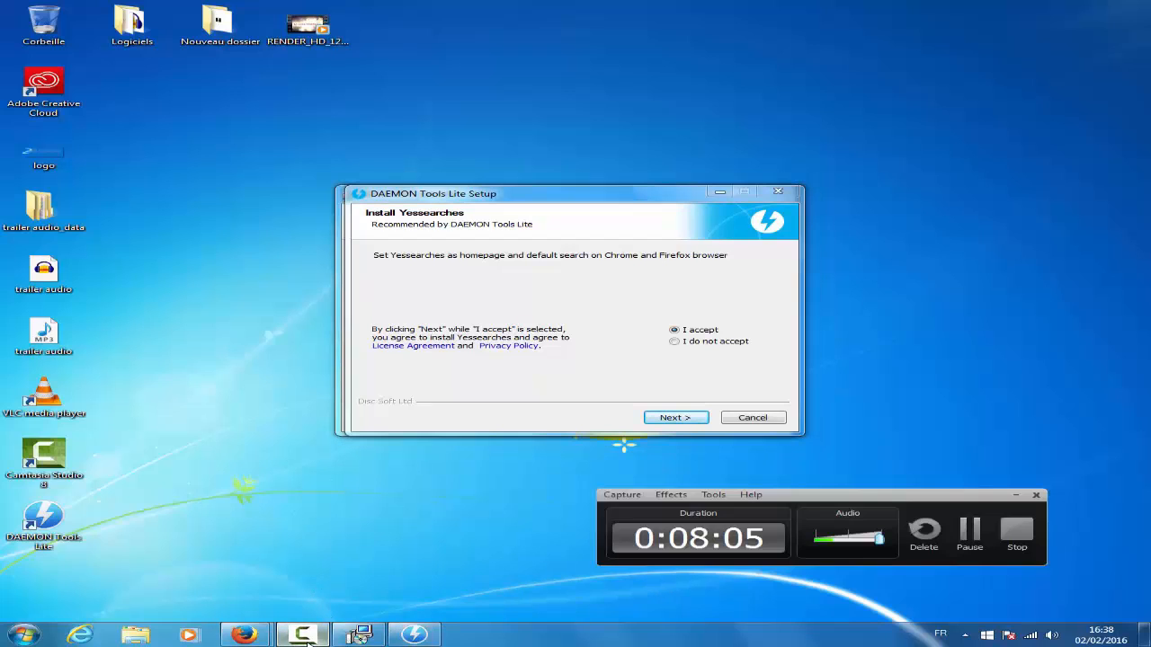
pyautogui.click(1011, 496)
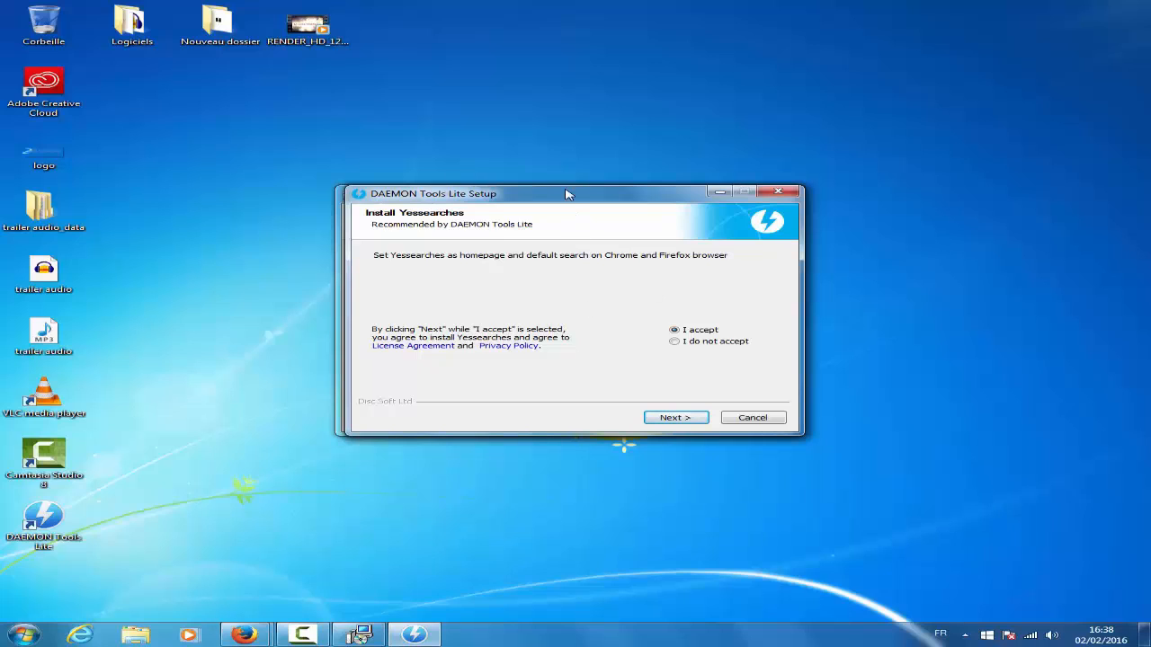
# Decline the Yessearches homepage and search offer (I do not accept) and continue the setup.
pyautogui.moveTo(567, 193); pyautogui.dragTo(504, 224)
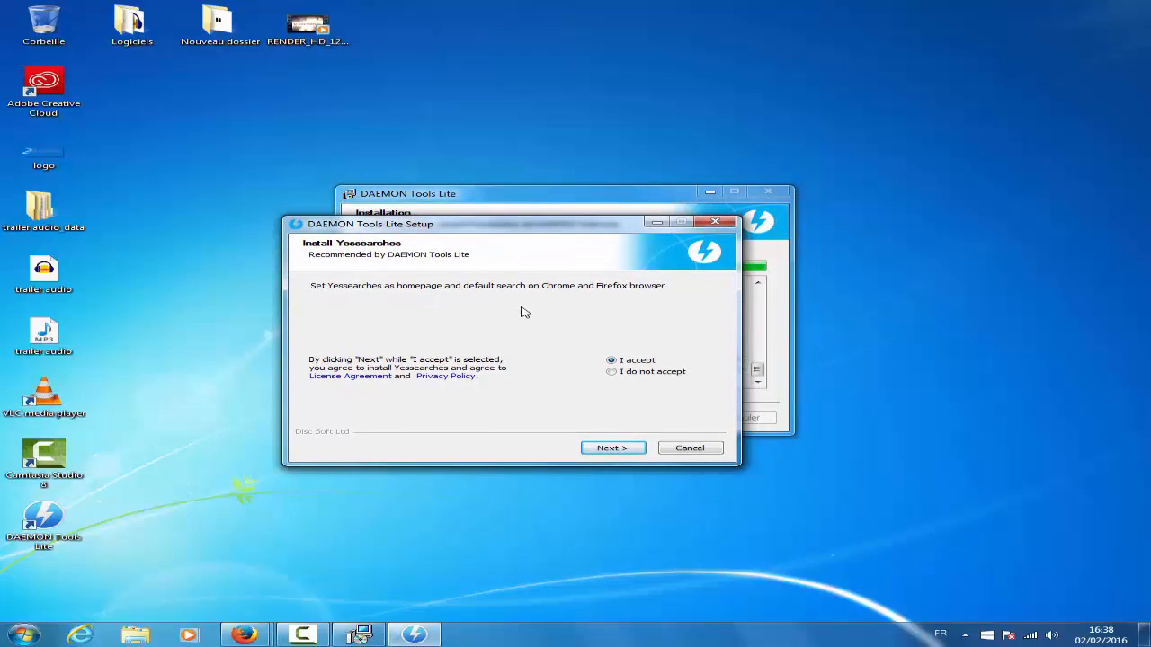
pyautogui.click(614, 373)
pyautogui.moveTo(483, 231); pyautogui.dragTo(531, 325)
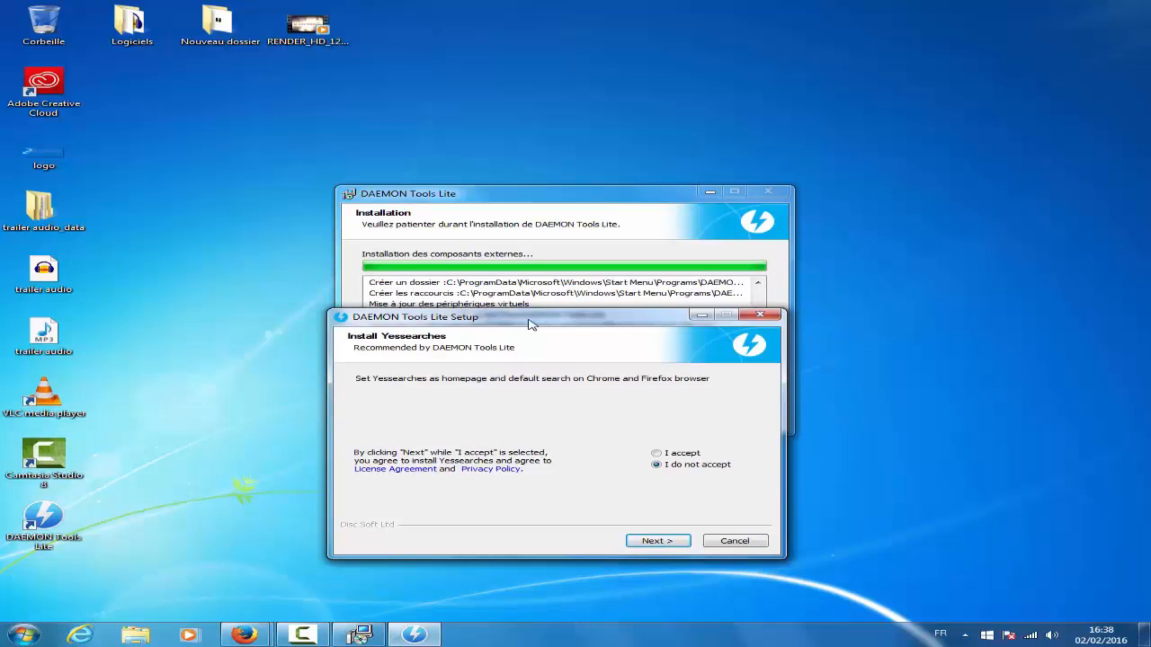
pyautogui.moveTo(530, 324); pyautogui.dragTo(488, 325)
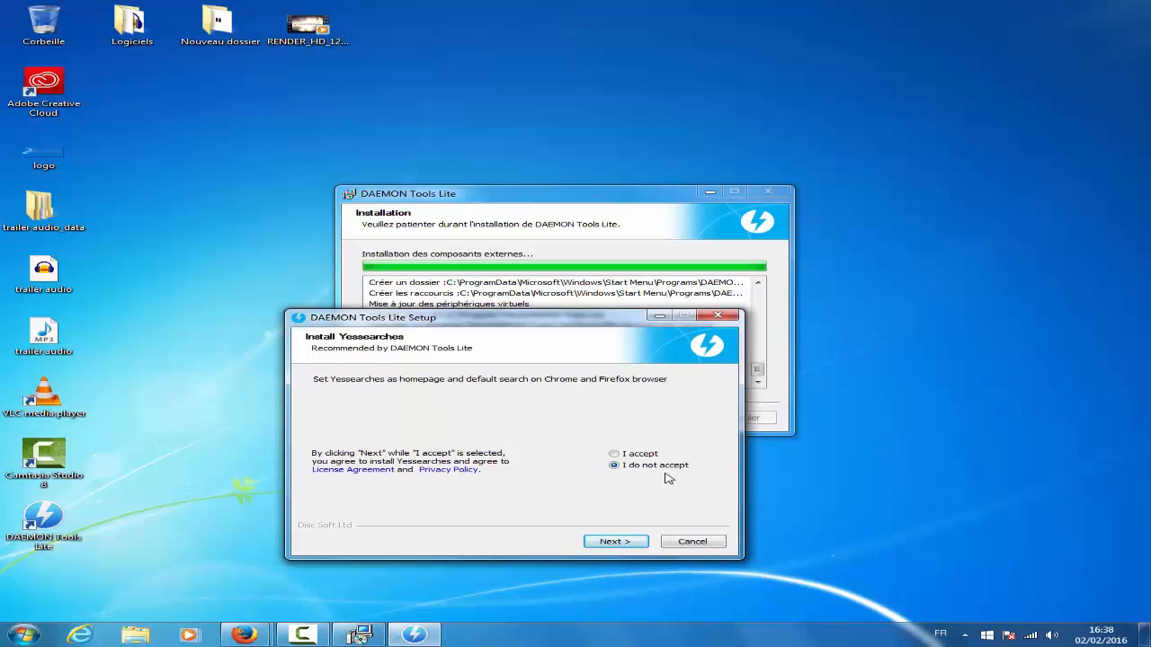
pyautogui.click(612, 541)
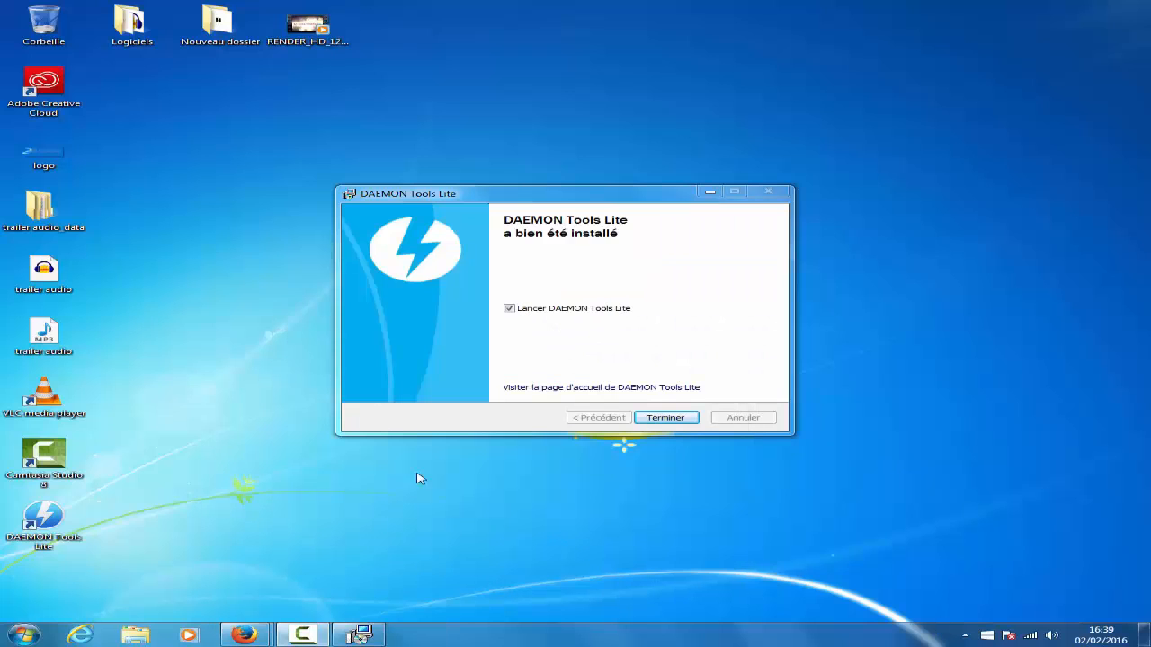
# Finish the setup with Lancer DAEMON Tools Lite enabled, then close the welcome web page and minimize the browser.
pyautogui.click(663, 421)
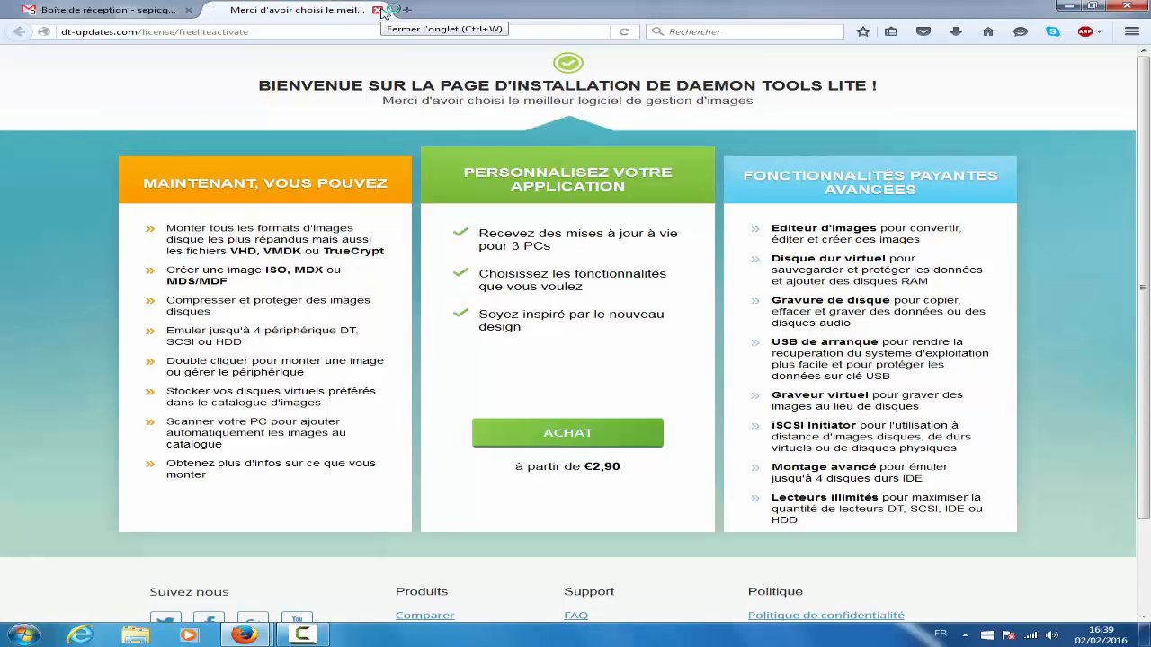
pyautogui.click(378, 10)
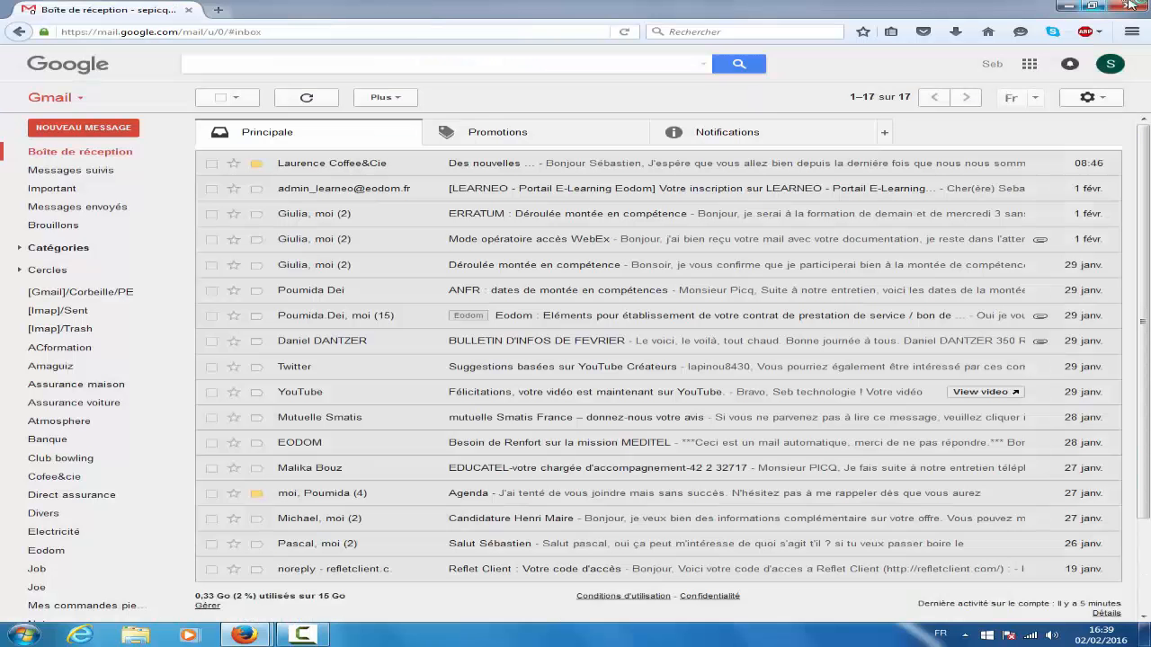
pyautogui.click(1069, 5)
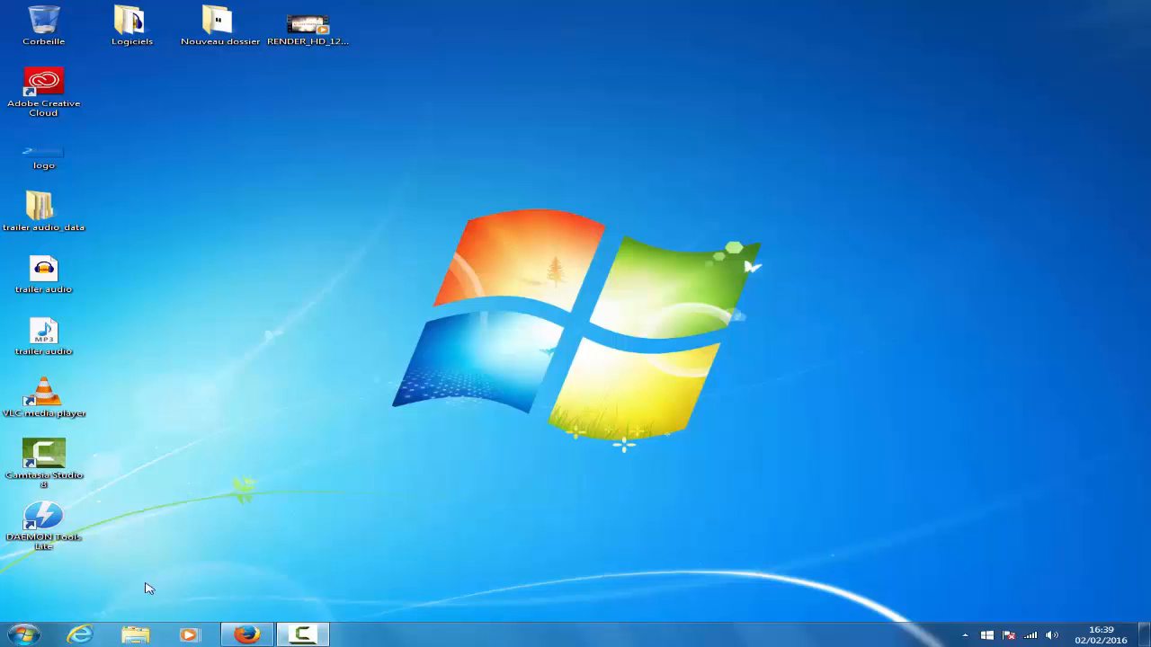
pyautogui.click(971, 634)
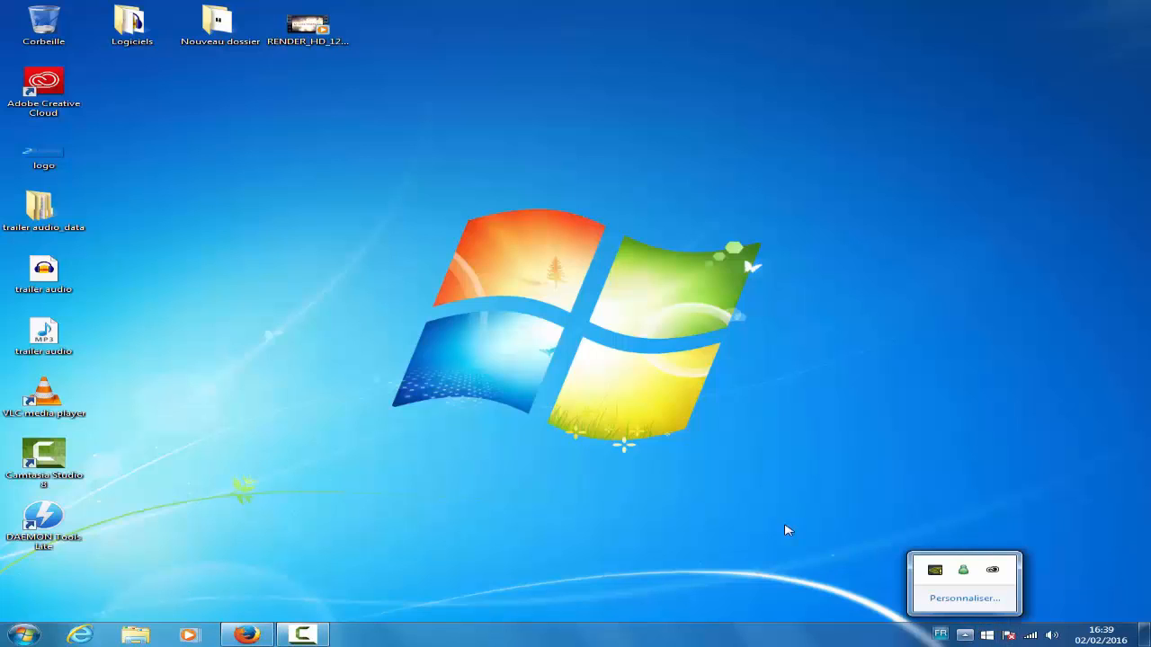
pyautogui.click(699, 471)
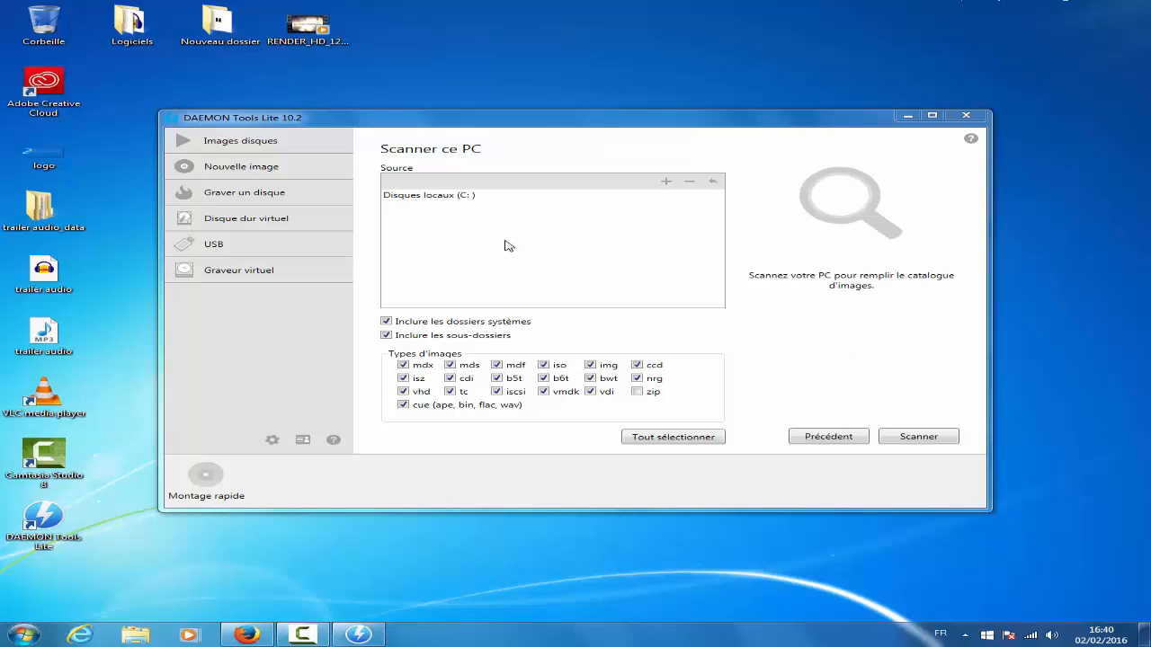
# Examine the PC scan source, the Images disques section and the iSCSI feature's licence page.
pyautogui.click(443, 197)
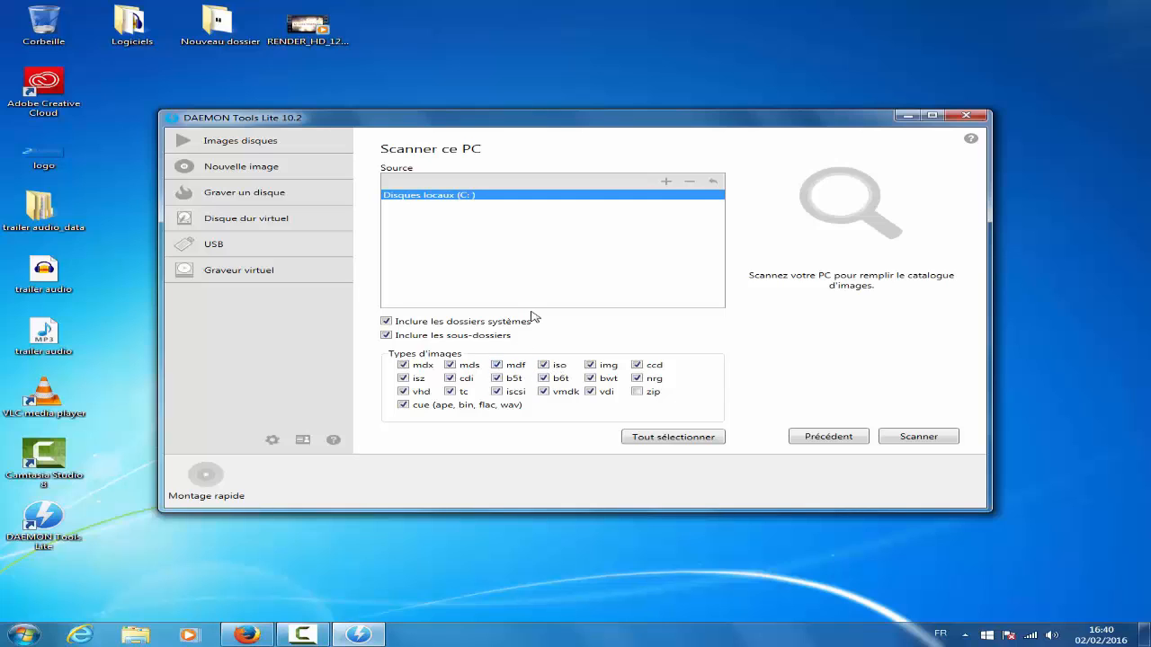
pyautogui.click(260, 149)
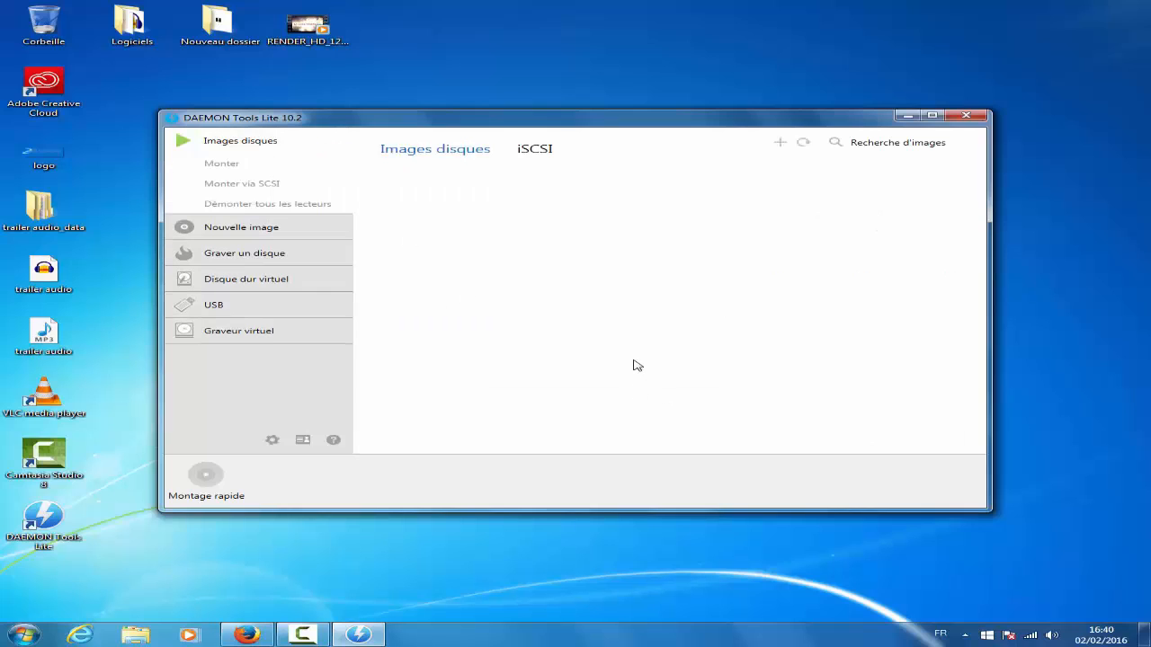
pyautogui.click(541, 158)
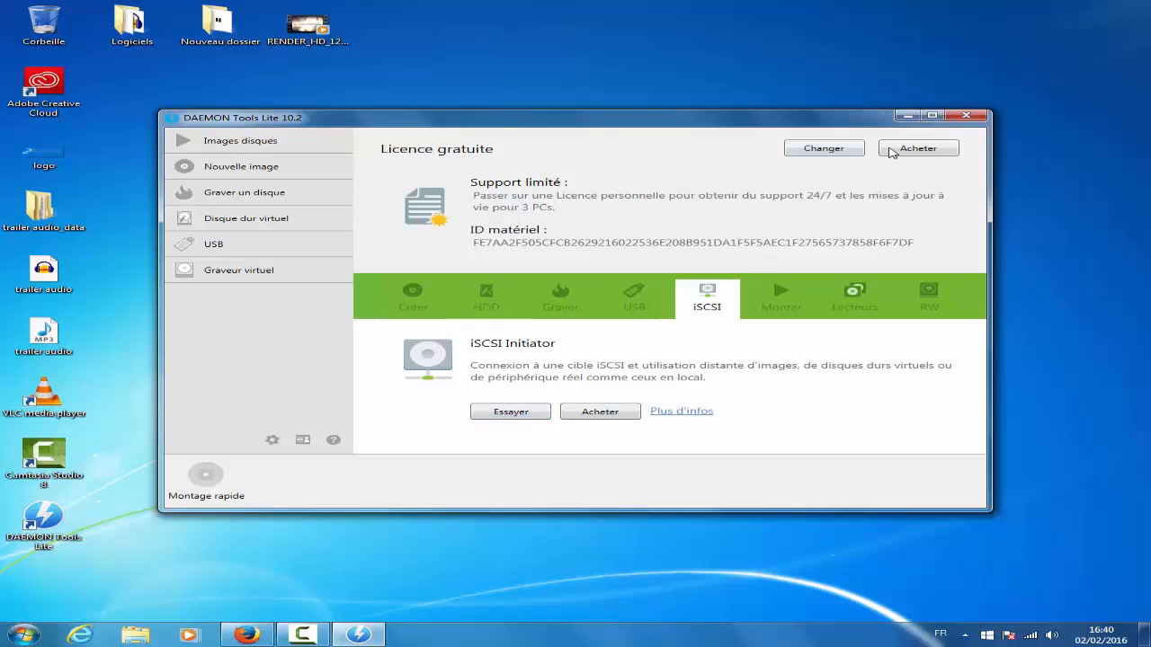
# Open Créer une image in the Nouvelle image section and check the source drive choices.
pyautogui.click(268, 168)
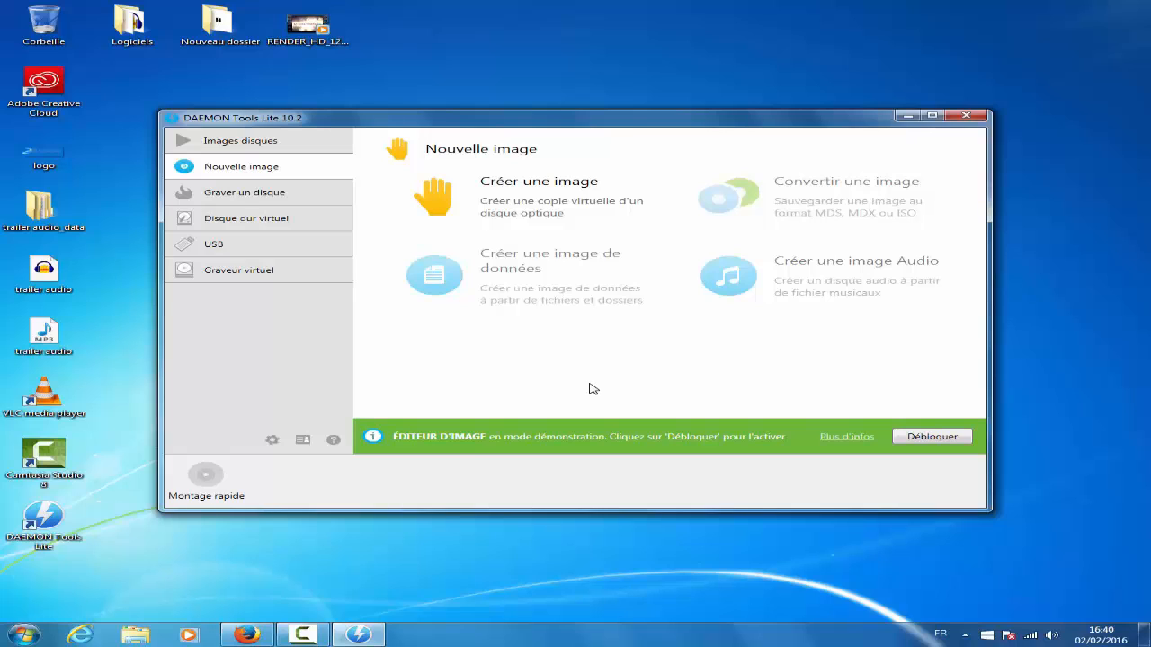
pyautogui.click(550, 206)
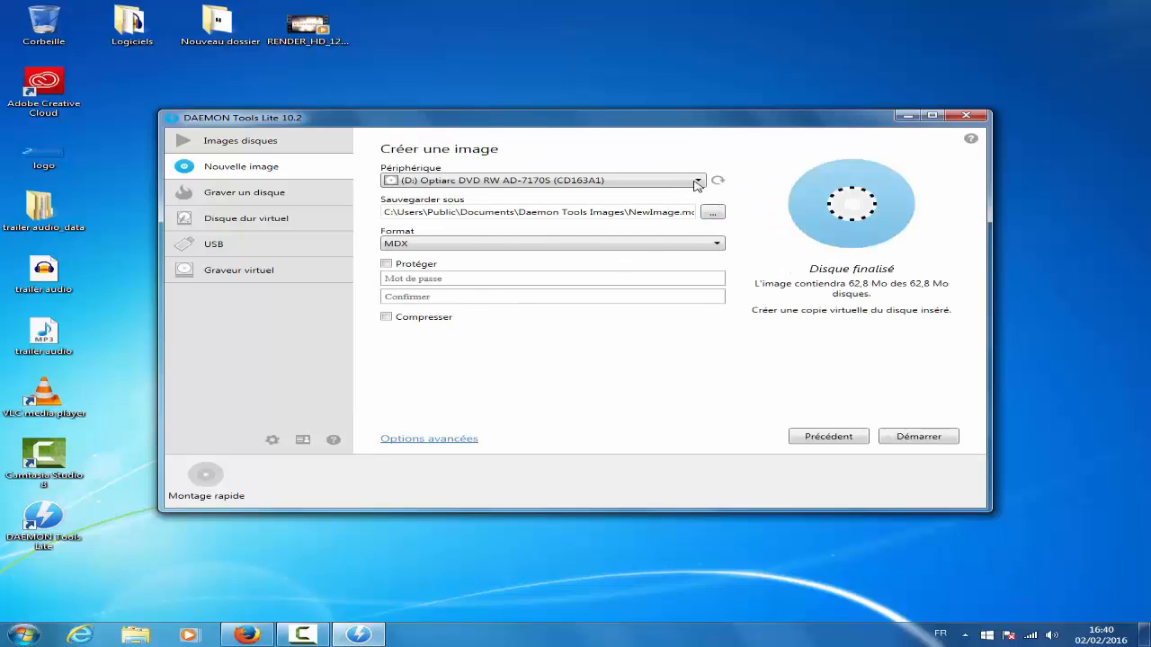
pyautogui.click(692, 184)
pyautogui.click(692, 184)
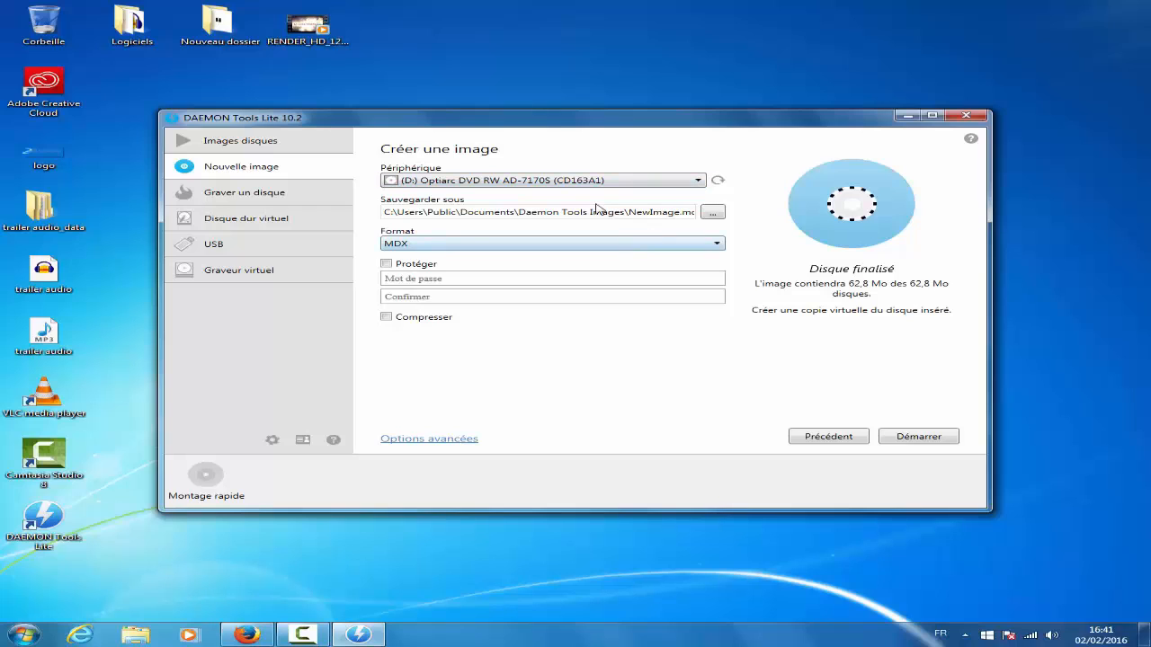
# Review the new image's save location and its available file formats, keeping MDX.
pyautogui.moveTo(591, 212); pyautogui.dragTo(696, 213)
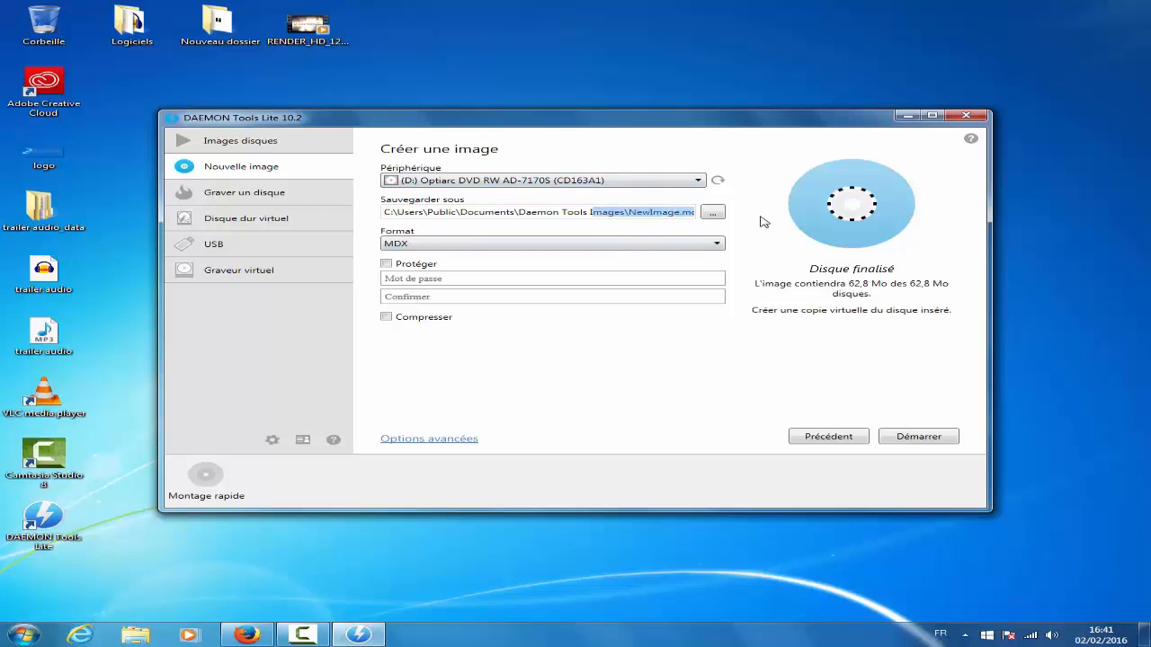
pyautogui.click(711, 213)
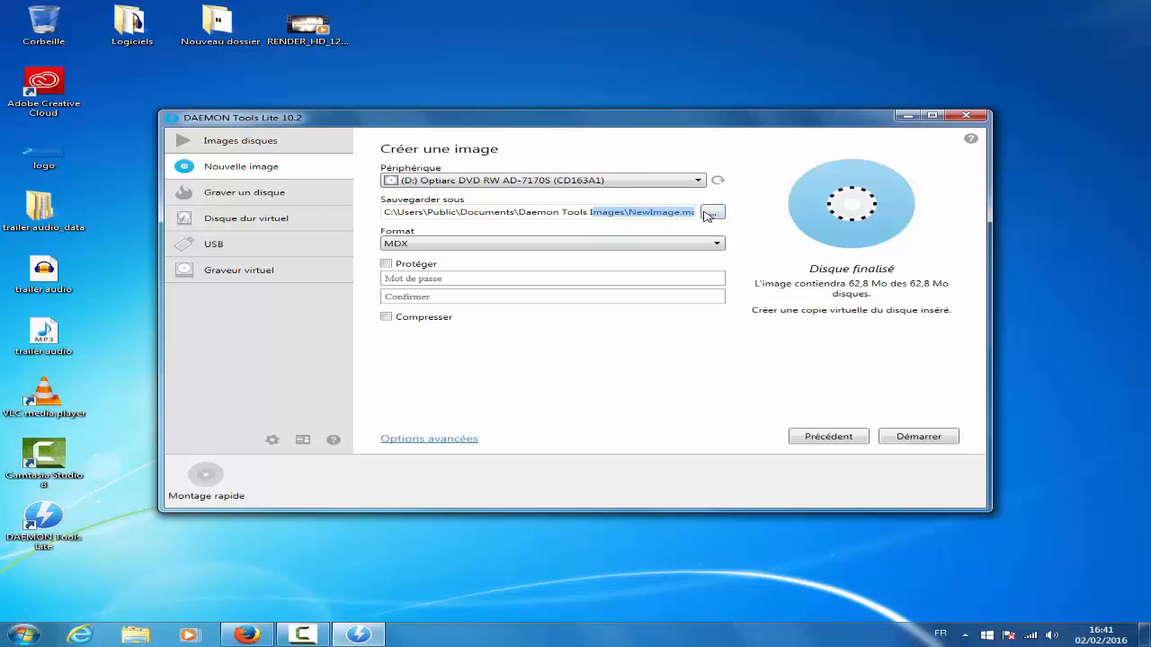
pyautogui.click(564, 244)
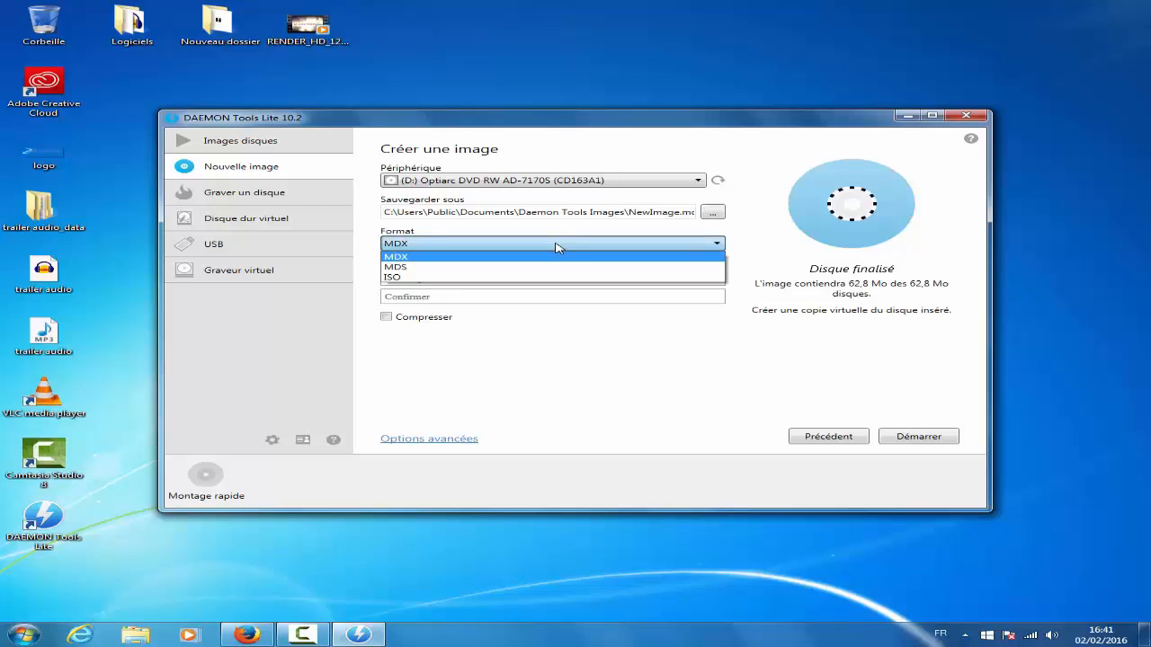
pyautogui.click(554, 243)
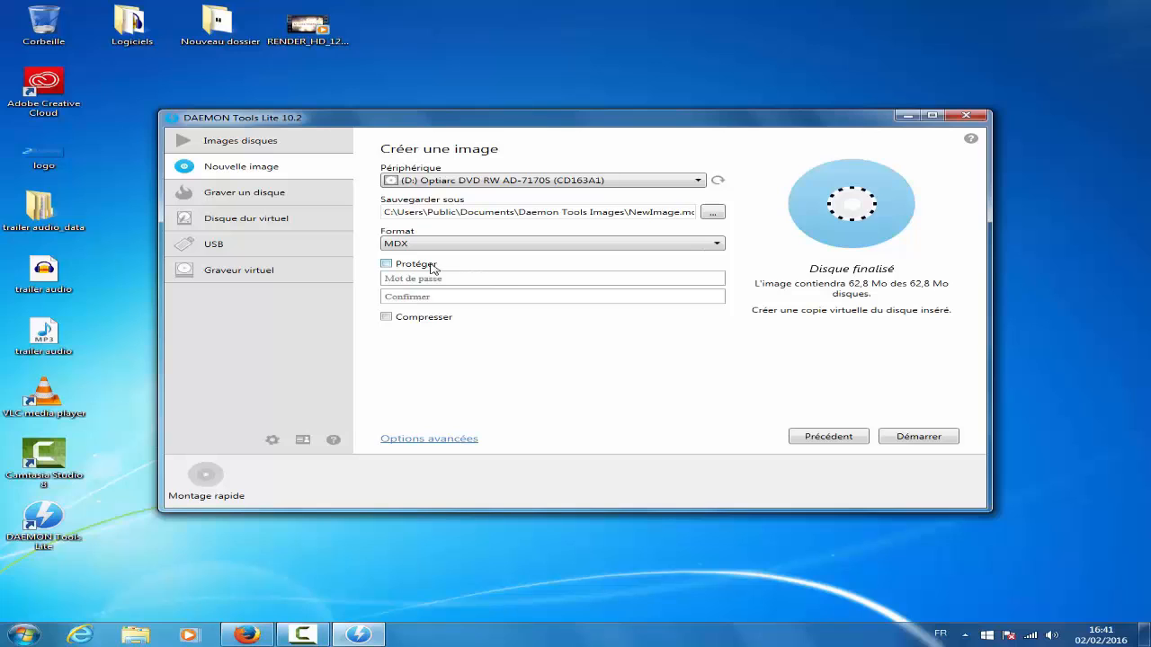
# Try the Protéger and Compresser options for the new image, leave both off, and recheck the source drive.
pyautogui.click(387, 264)
pyautogui.click(387, 264)
pyautogui.click(388, 264)
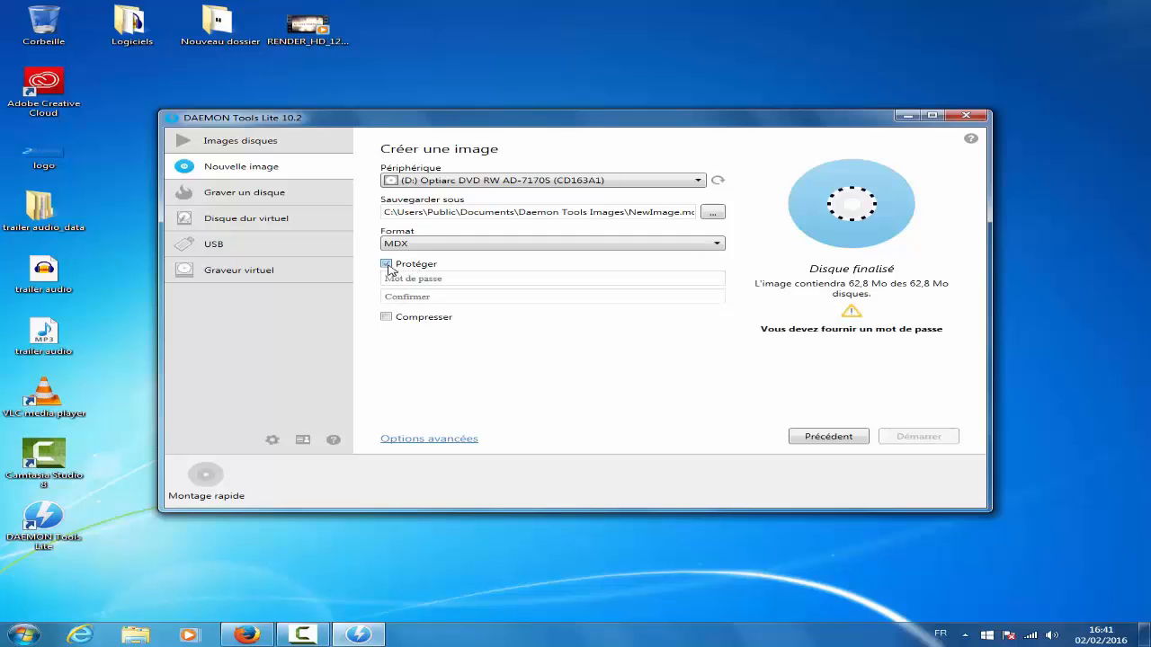
pyautogui.click(387, 264)
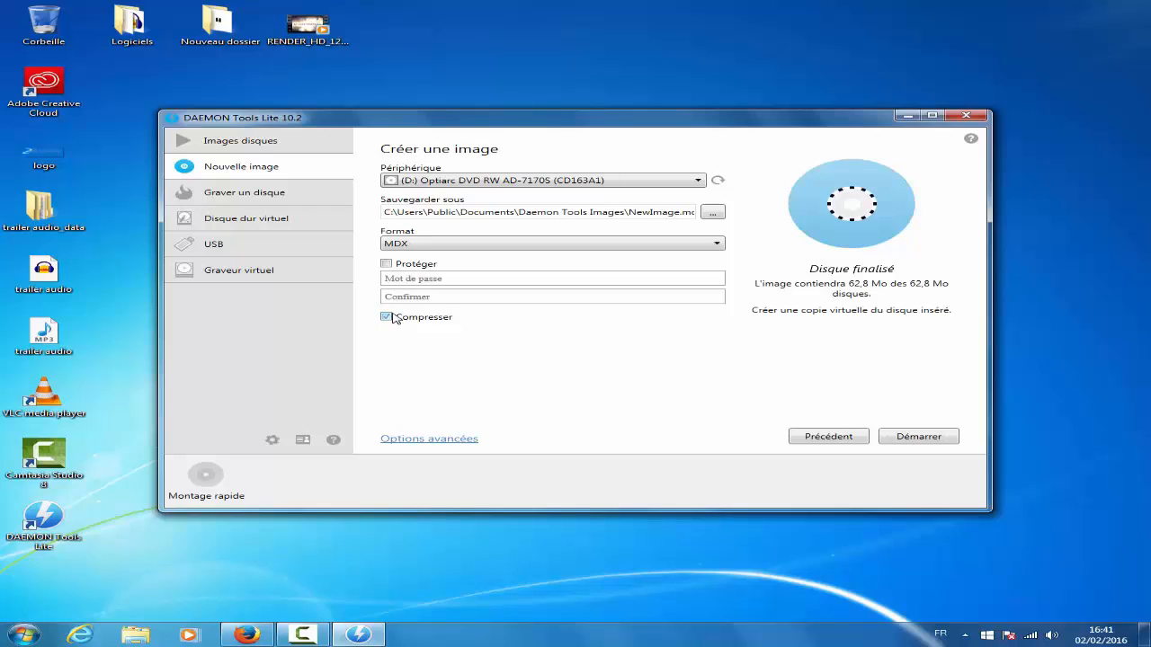
pyautogui.click(596, 182)
pyautogui.click(596, 182)
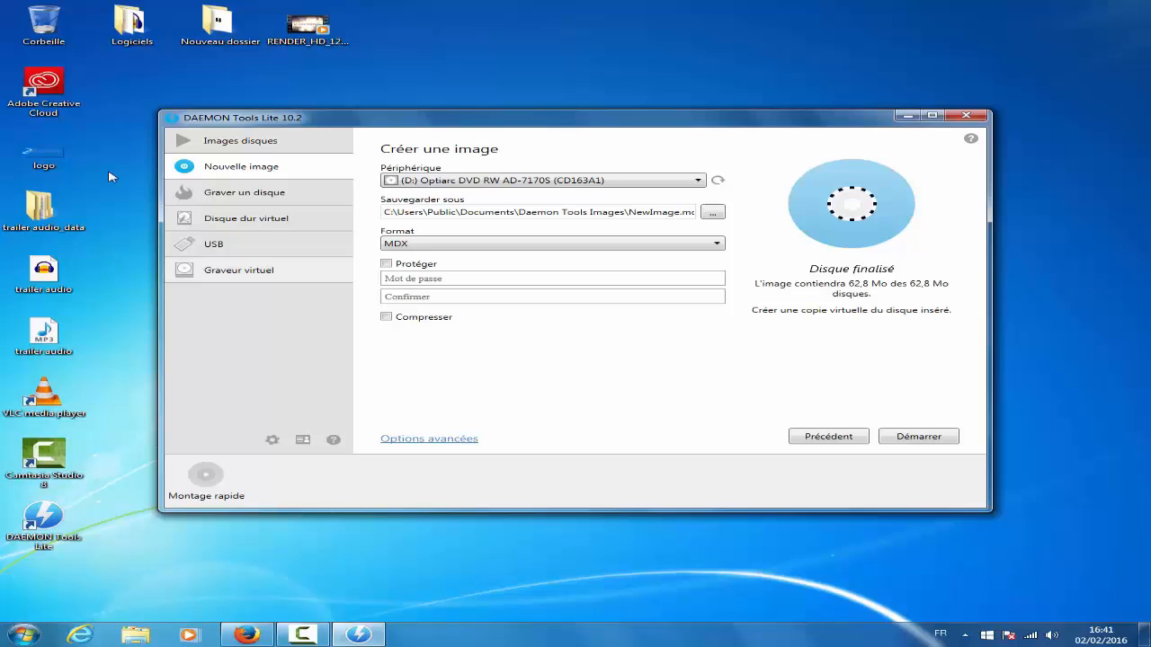
# Look through the Graver un disque section, its unlock page and the Disque dur virtuel section.
pyautogui.click(281, 193)
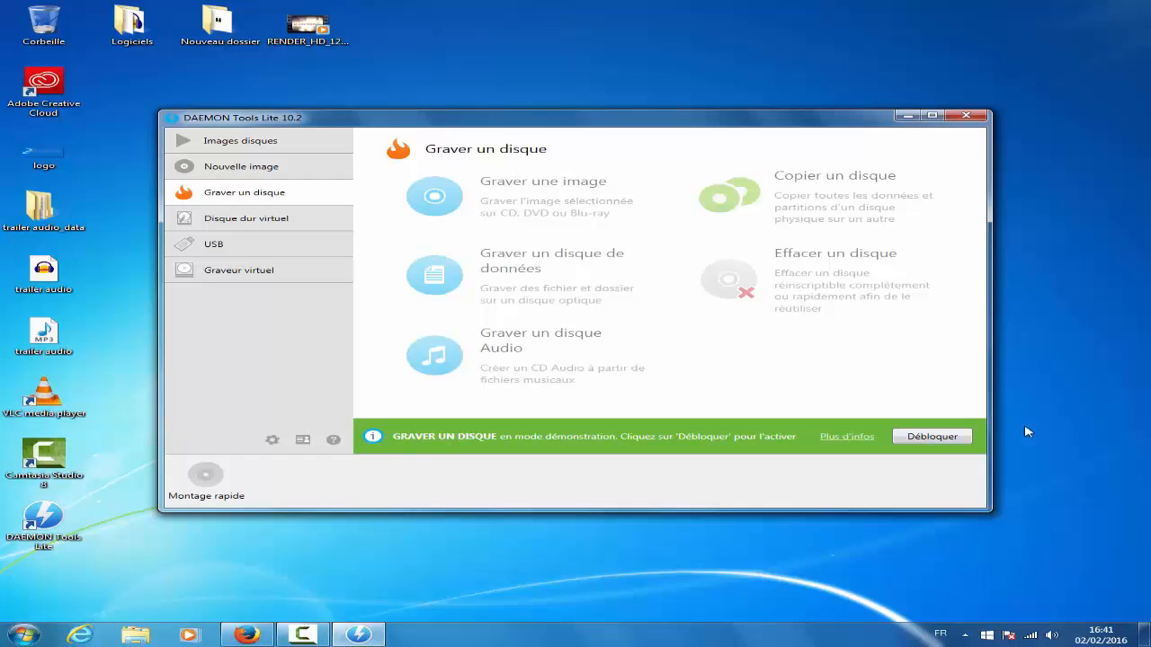
pyautogui.click(935, 436)
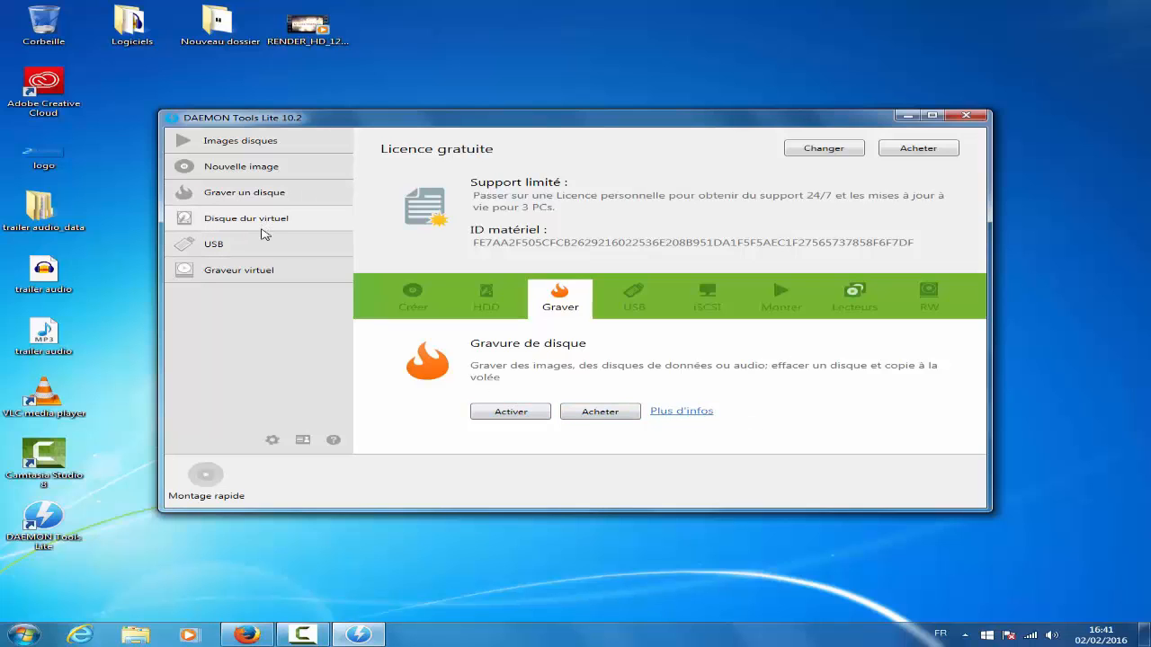
pyautogui.click(256, 225)
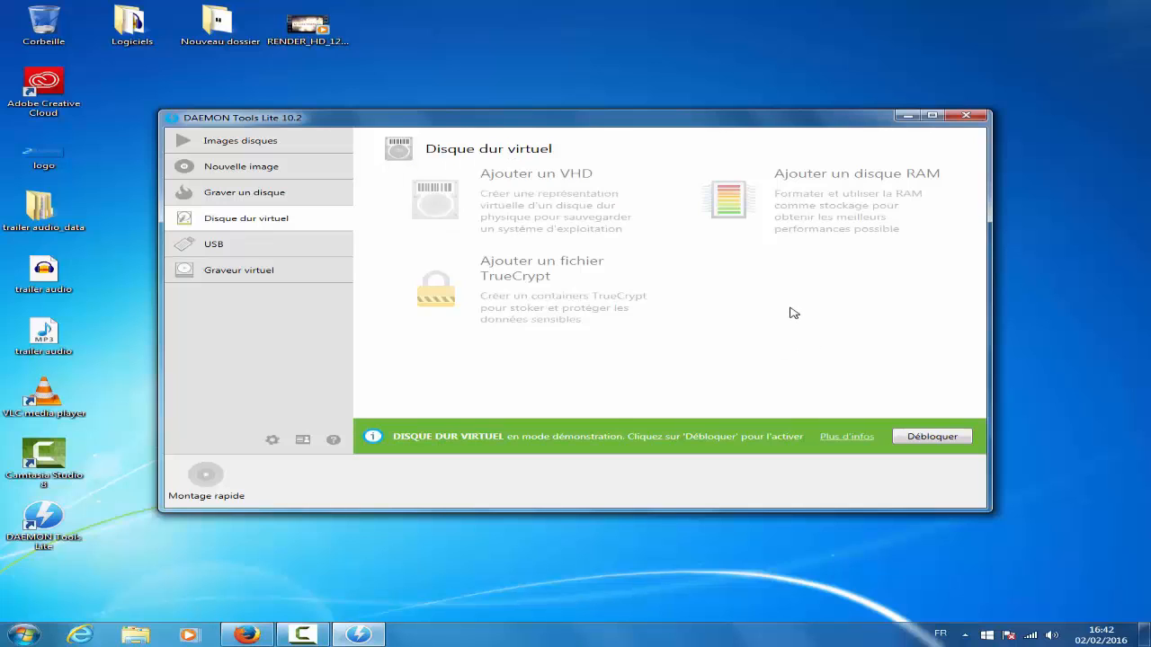
# Look through the RAM disk and VHD creation pages, and open the Disque dur virtuel unlock page.
pyautogui.click(854, 205)
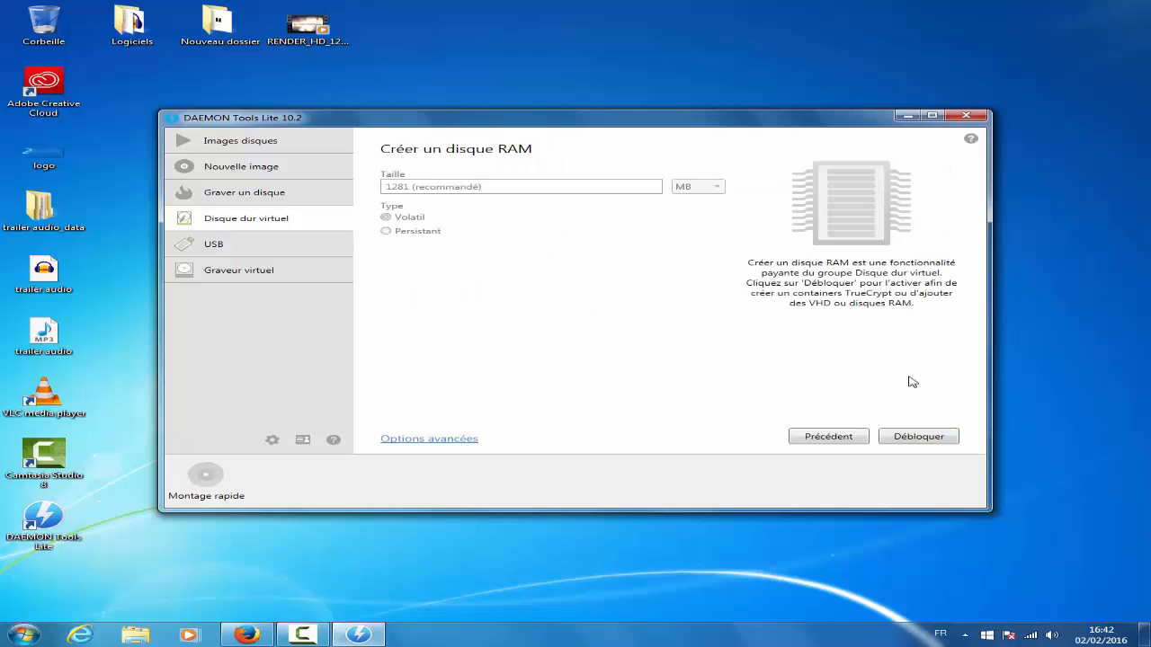
pyautogui.click(838, 438)
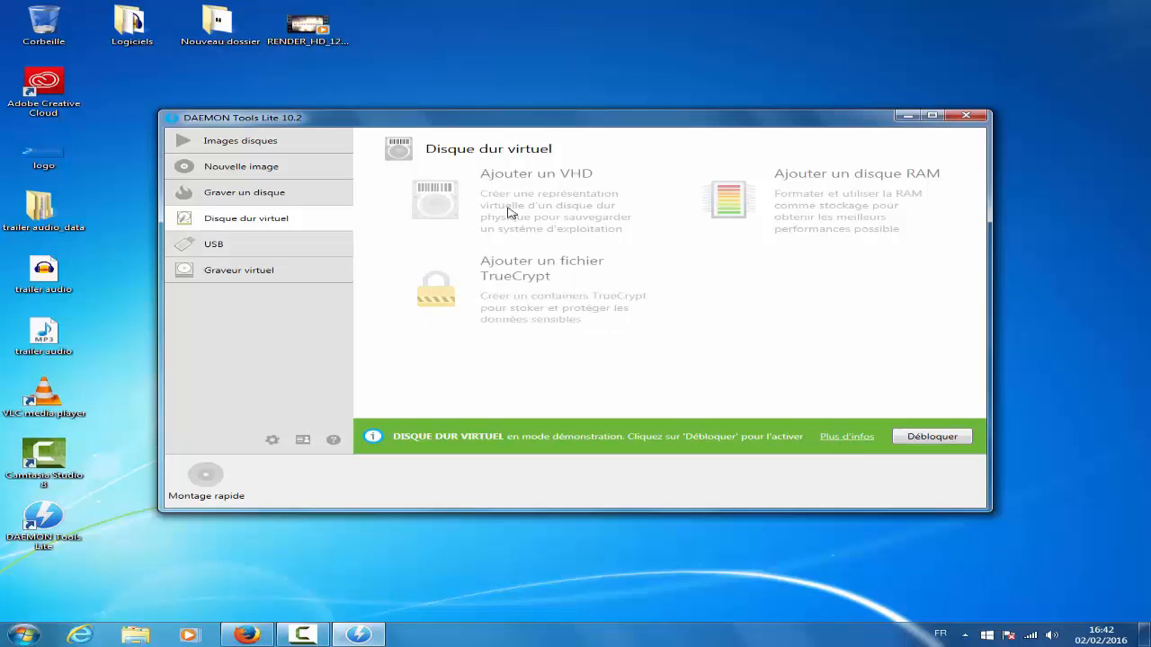
pyautogui.click(557, 220)
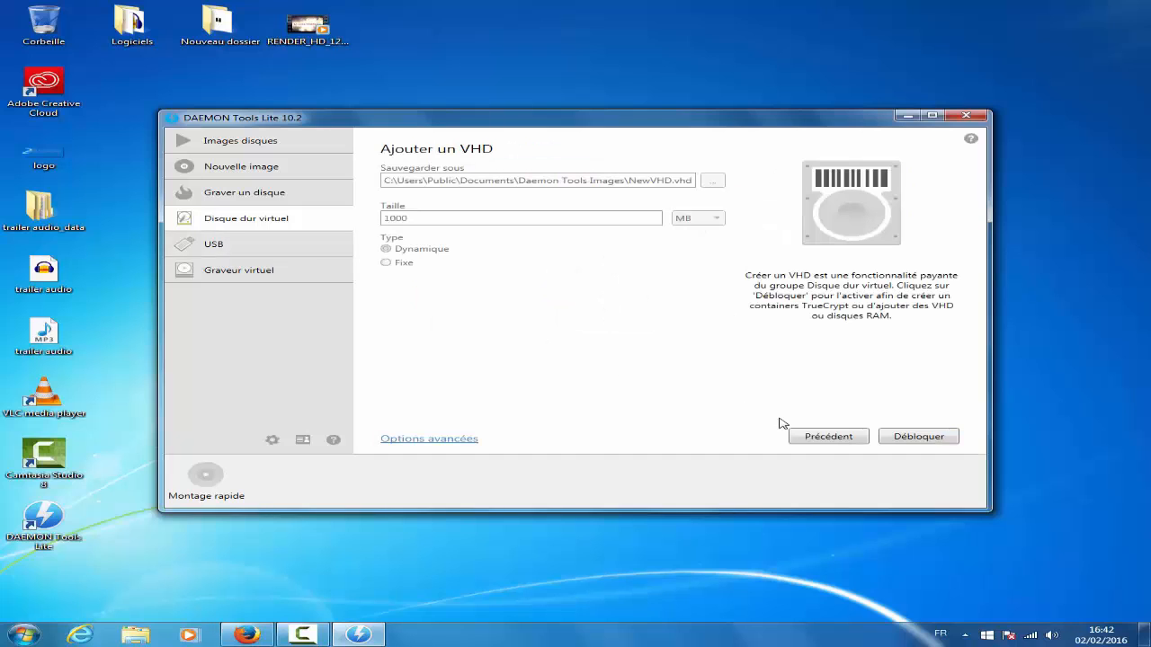
pyautogui.click(919, 435)
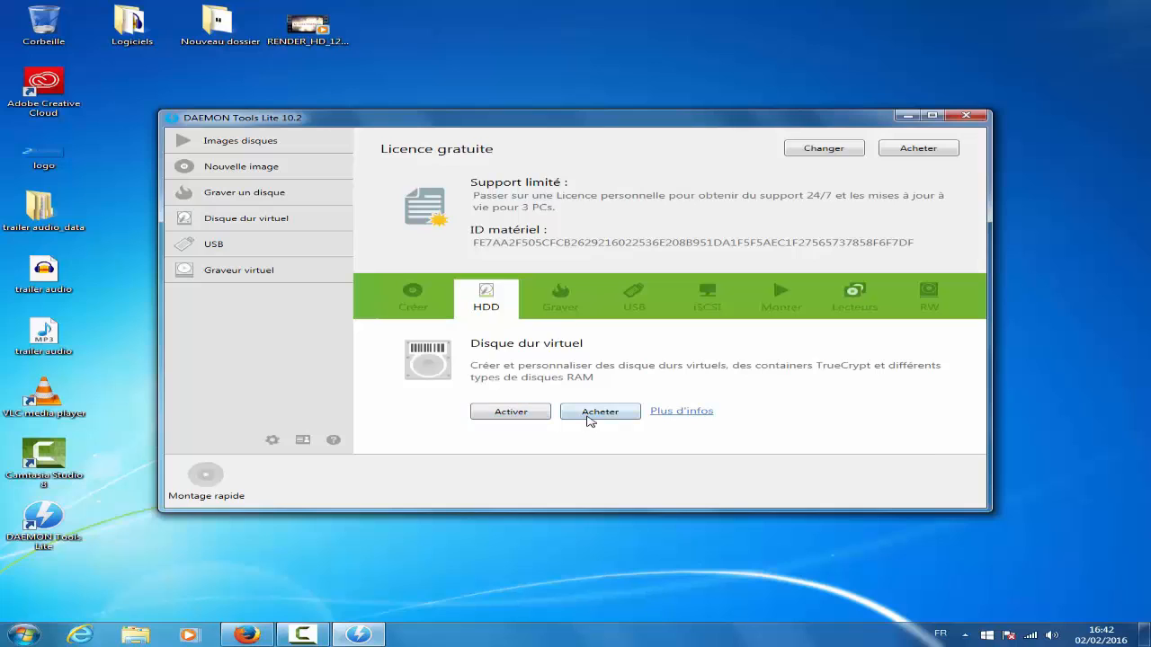
# View the Graveur virtuel section and check the computer's existing drives in the Ordinateur window.
pyautogui.click(254, 268)
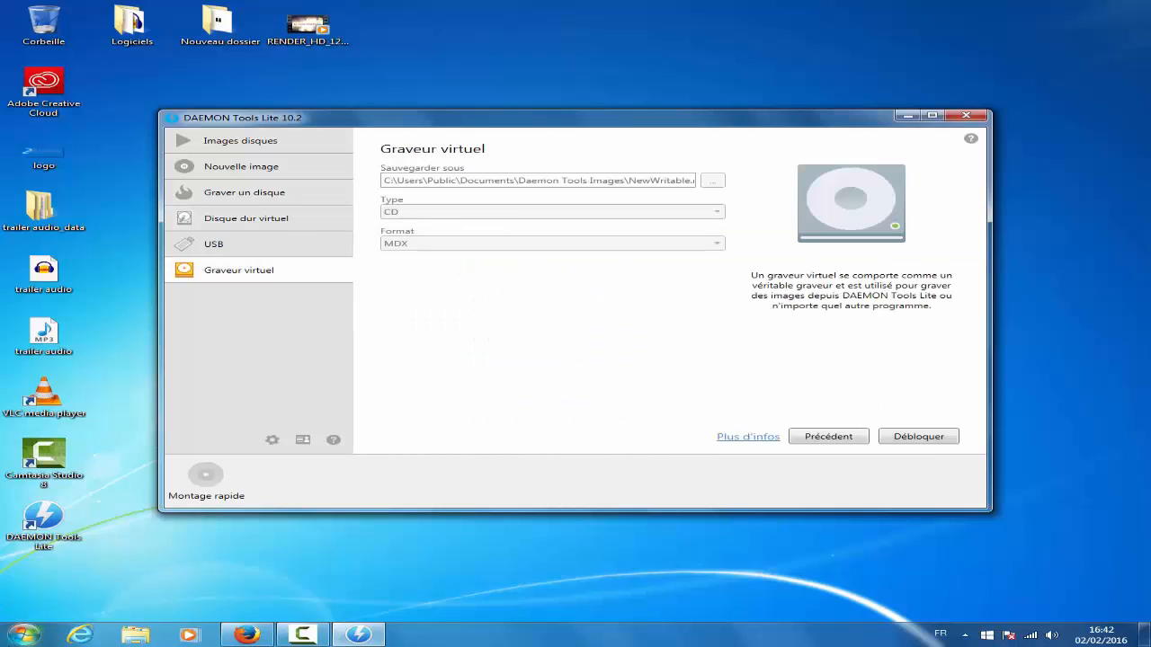
pyautogui.click(22, 635)
pyautogui.click(342, 446)
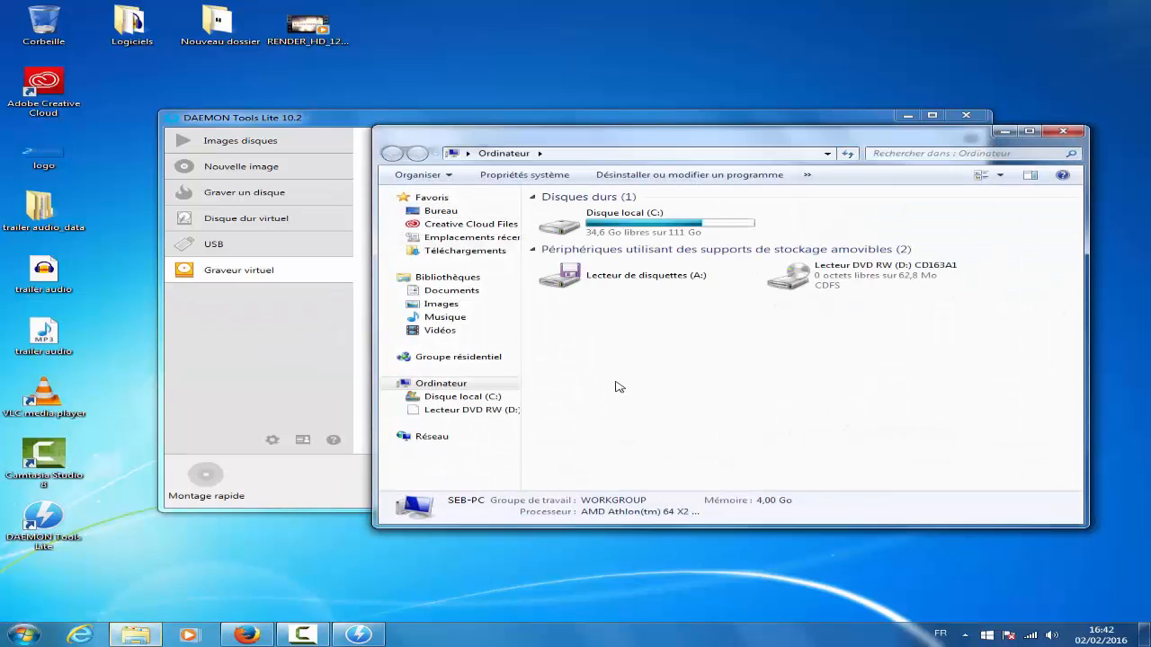
pyautogui.click(1064, 133)
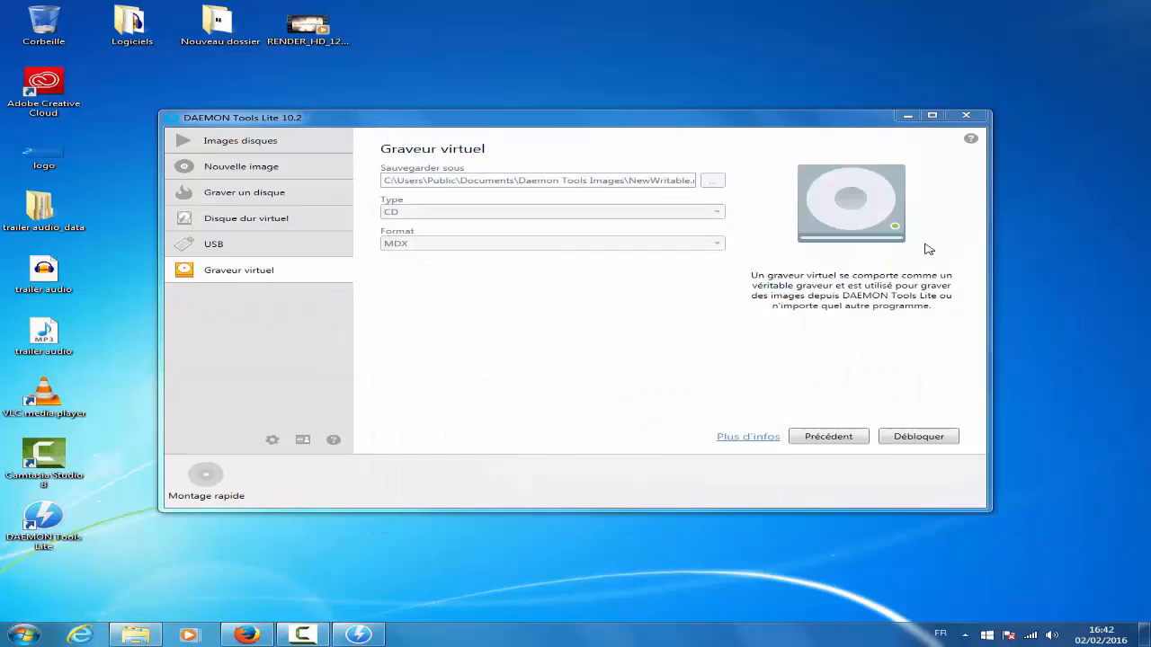
# View the USB section, and preview the file chooser for adding an image in Images disques without choosing a file.
pyautogui.click(254, 243)
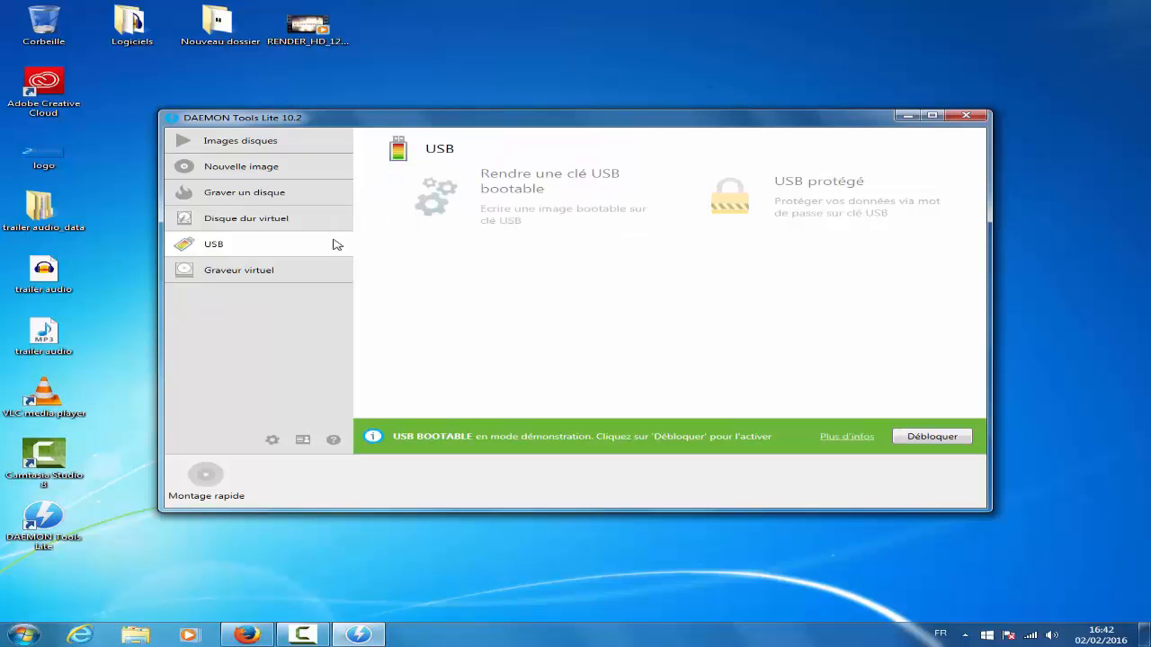
pyautogui.click(282, 151)
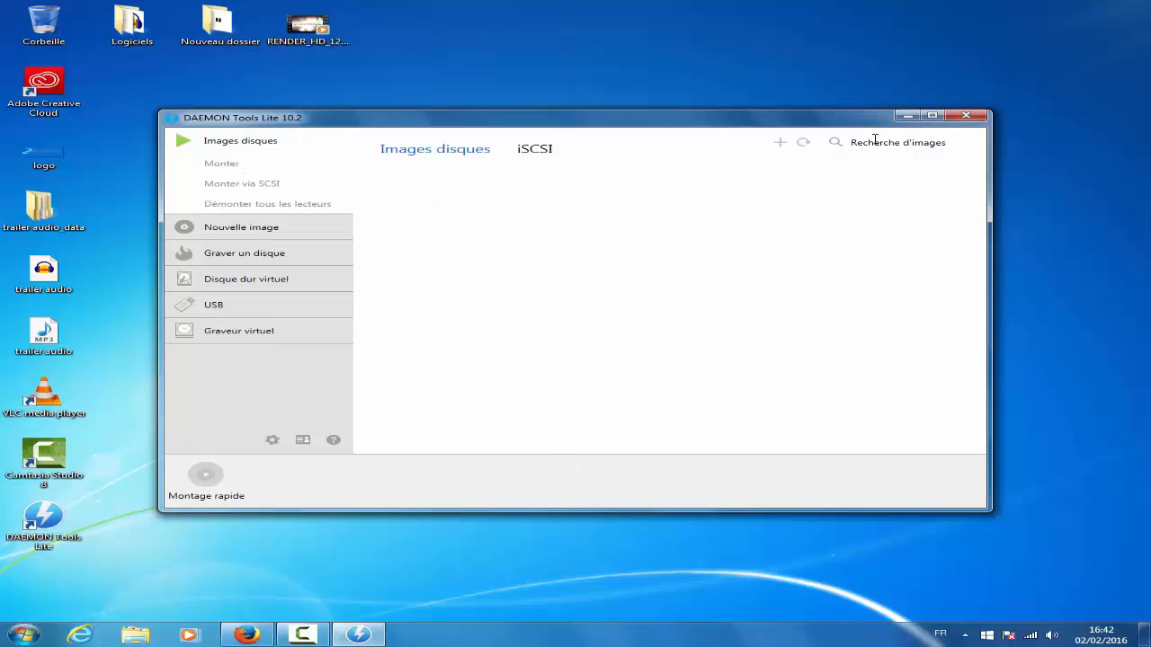
pyautogui.click(779, 142)
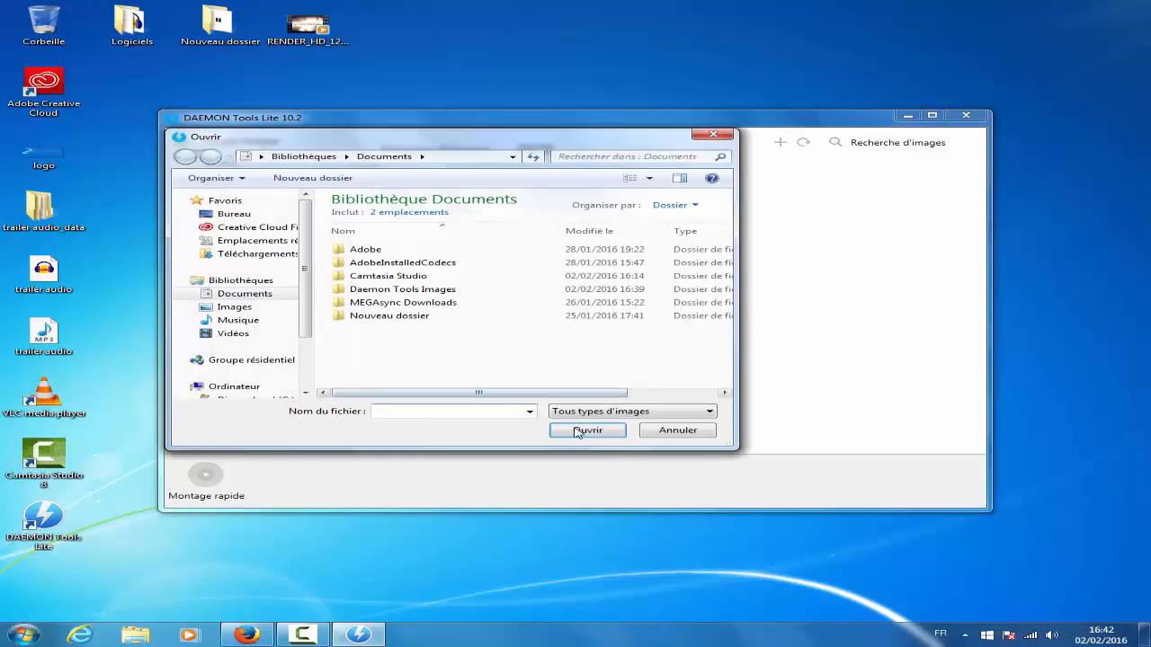
pyautogui.click(677, 432)
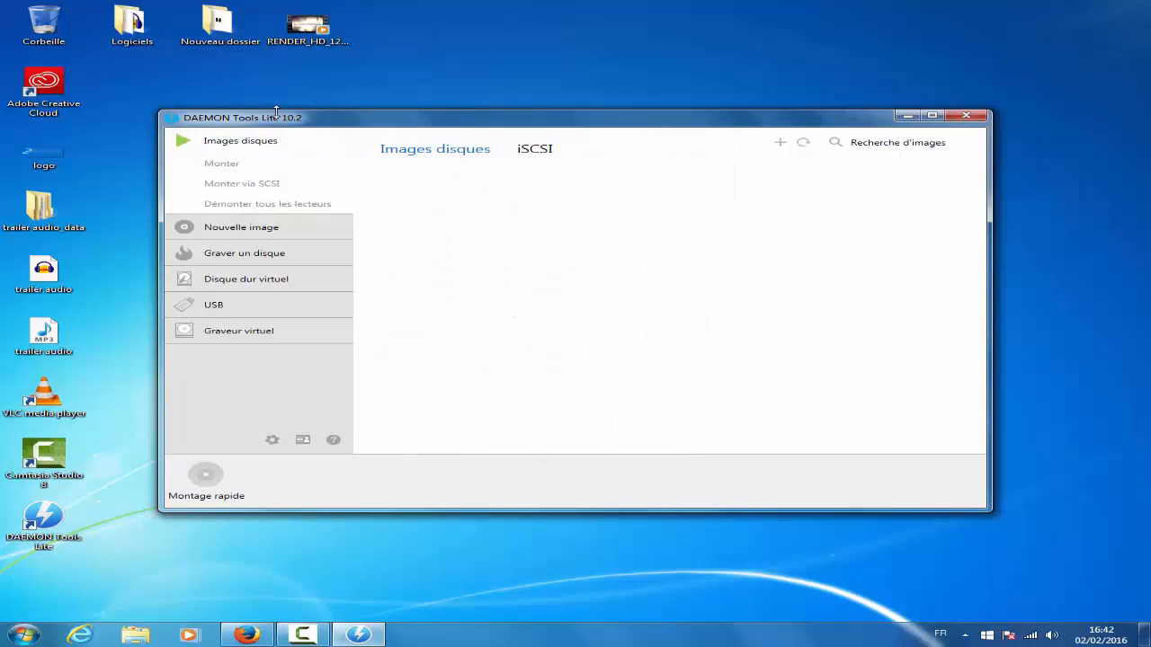
# Move the DAEMON Tools window aside and compress the desktop's trailer audio MP3 into trailer audio.rar.
pyautogui.moveTo(269, 117); pyautogui.dragTo(513, 115)
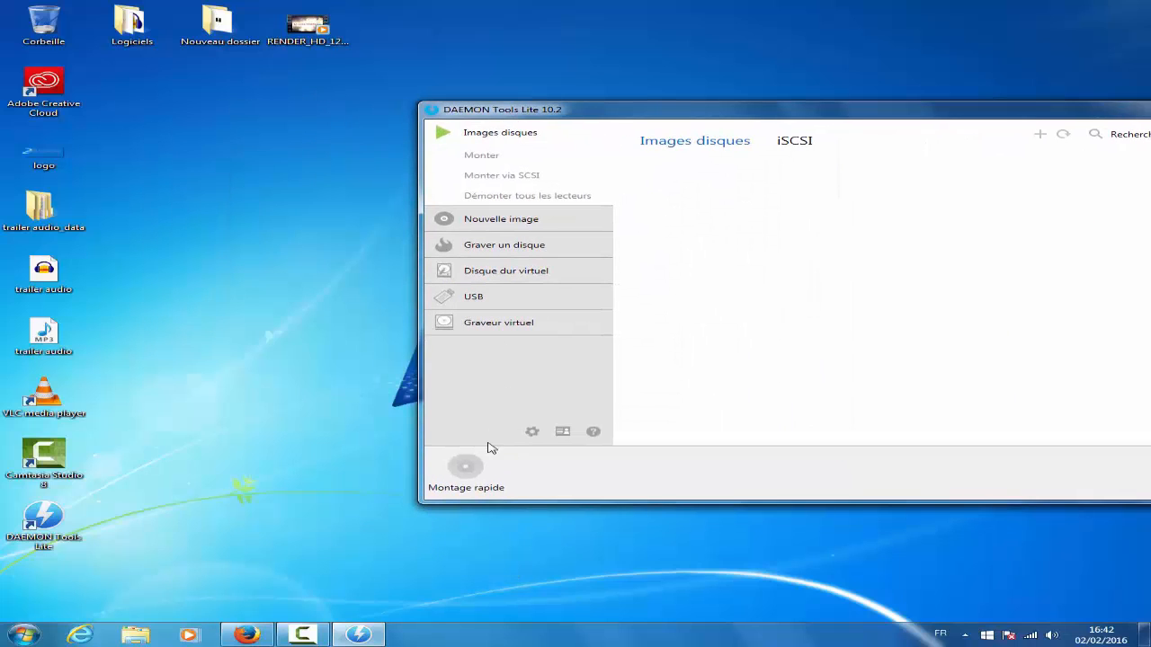
pyautogui.rightClick(52, 348)
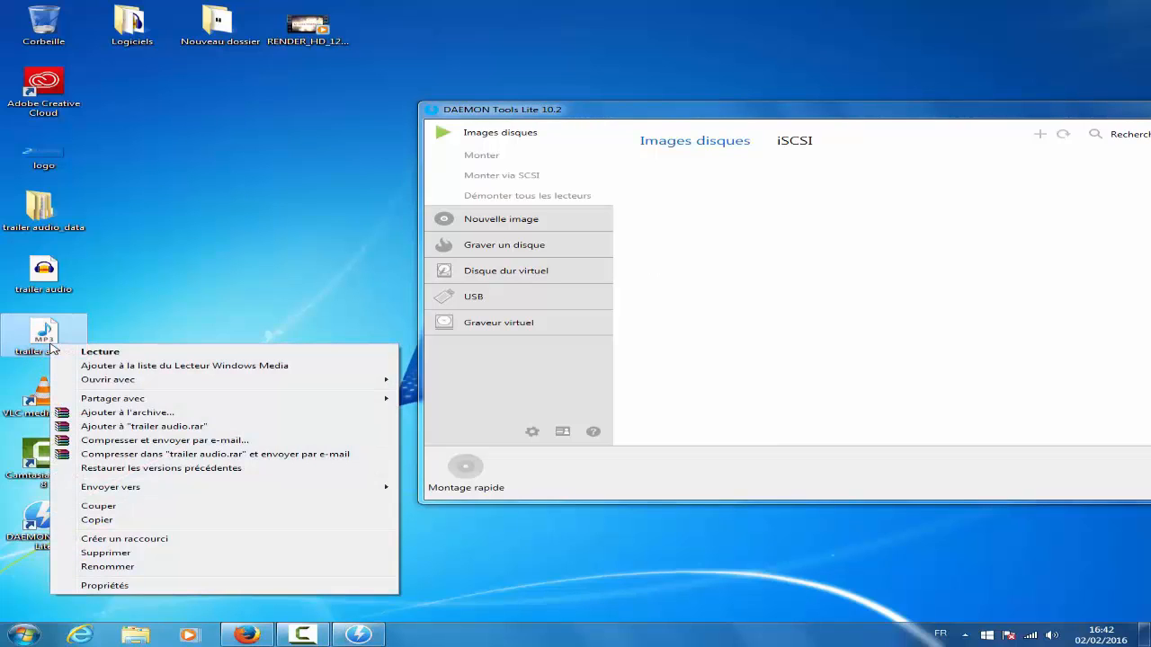
pyautogui.moveTo(267, 386)
pyautogui.click(187, 427)
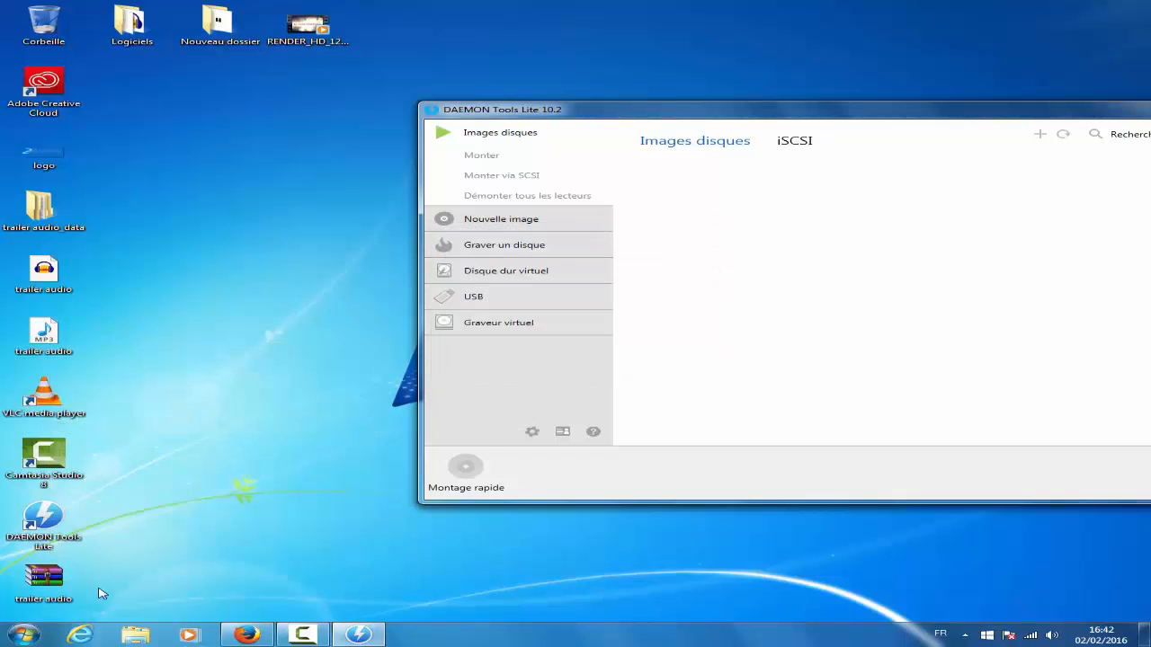
# Check the properties of the trailer audio RAR archive, and delete the archive from the desktop.
pyautogui.rightClick(41, 580)
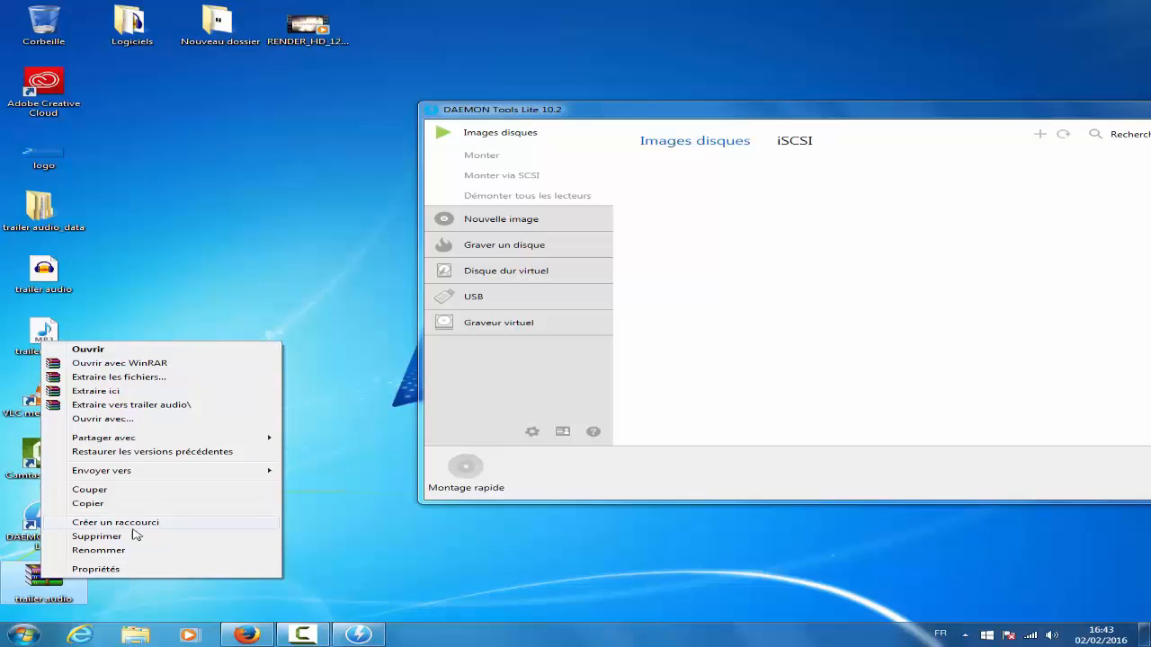
pyautogui.click(165, 567)
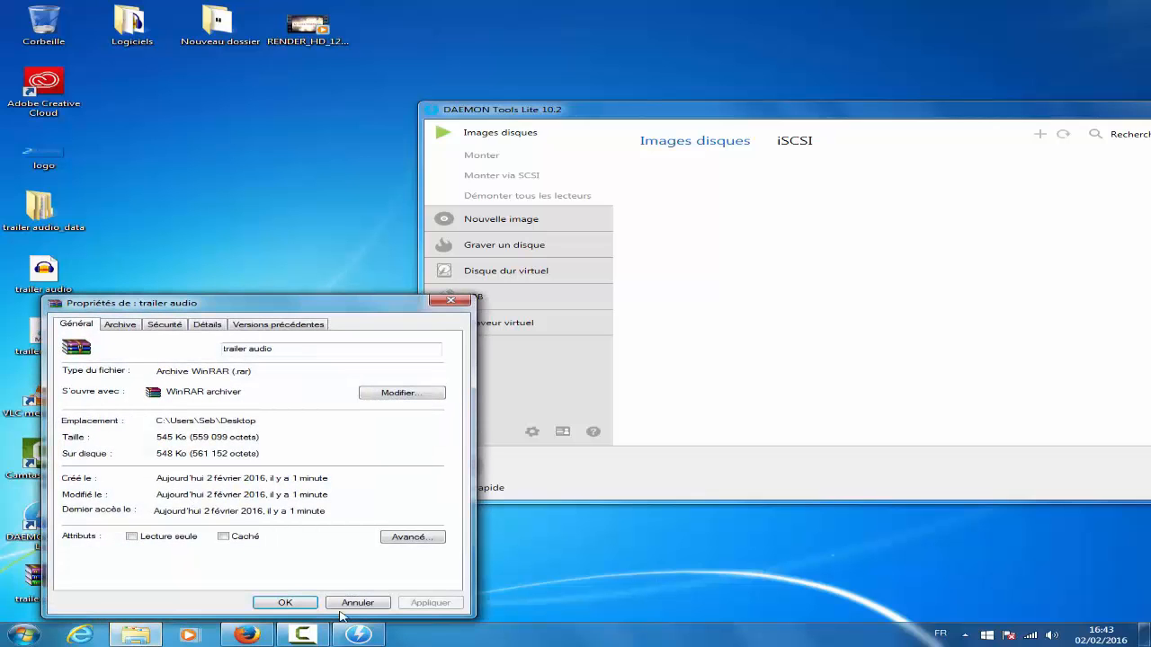
pyautogui.click(357, 602)
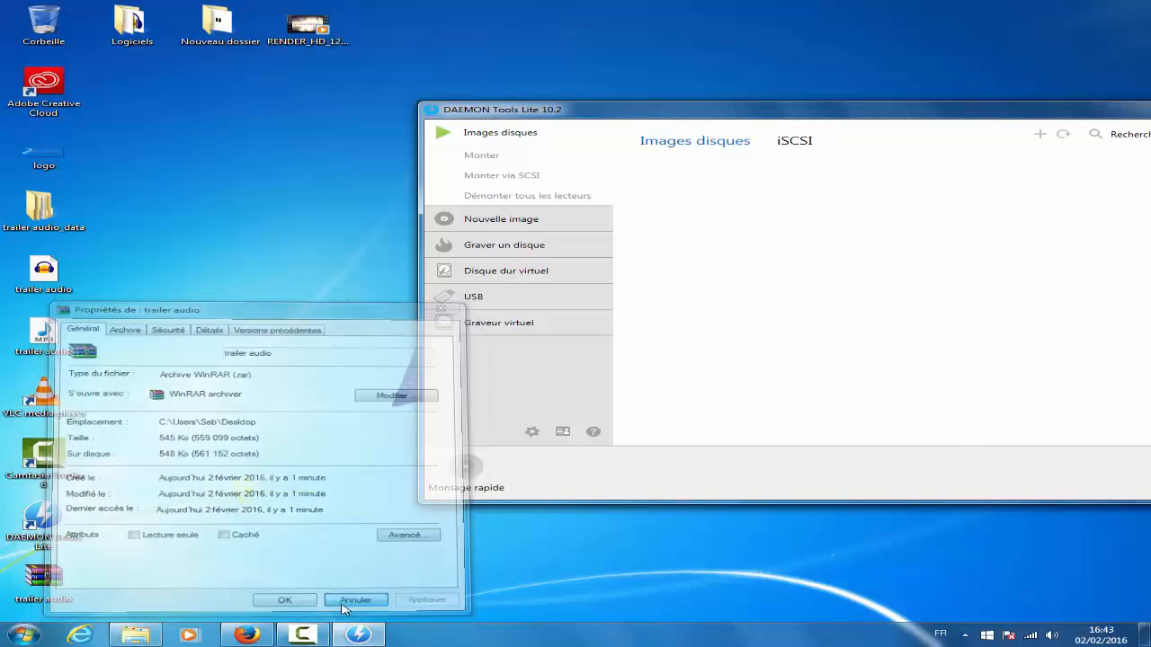
pyautogui.press('Delete')
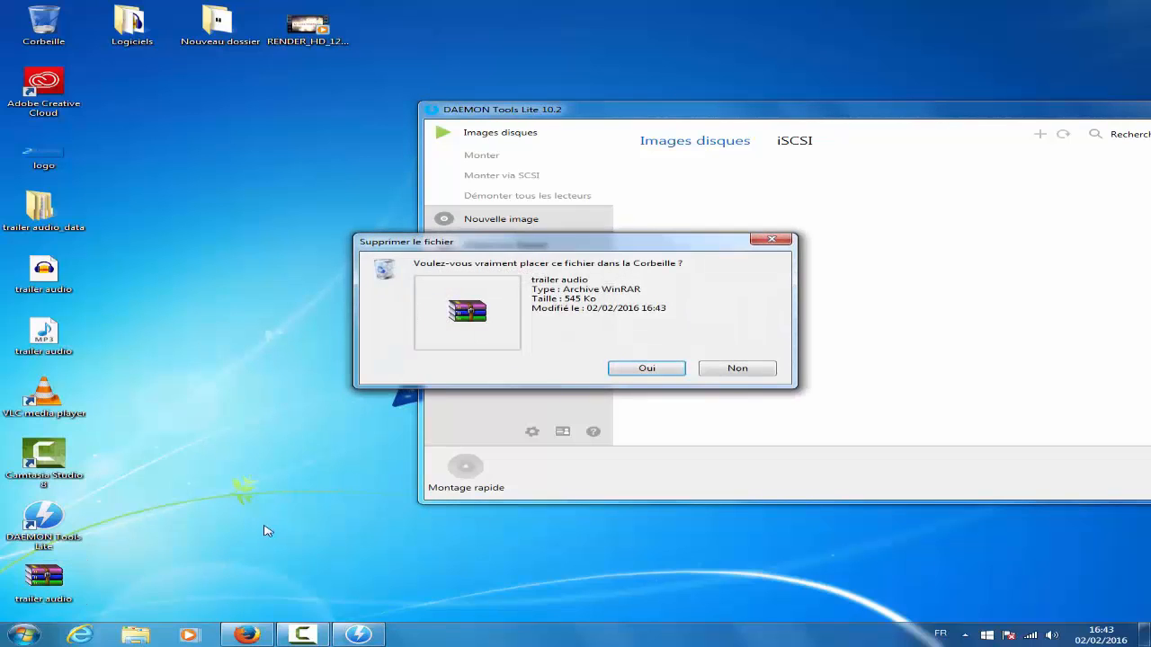
pyautogui.click(626, 368)
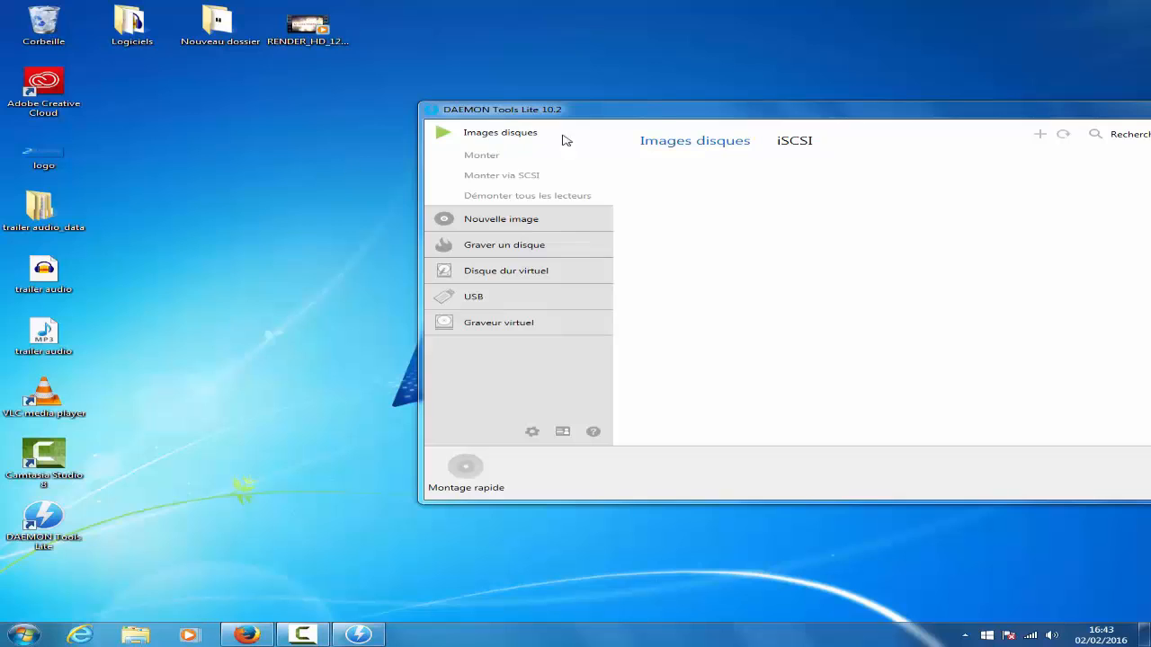
# Move the DAEMON Tools window back fully into view and check the available actions for the trailer audio_data folder.
pyautogui.moveTo(698, 113); pyautogui.dragTo(550, 149)
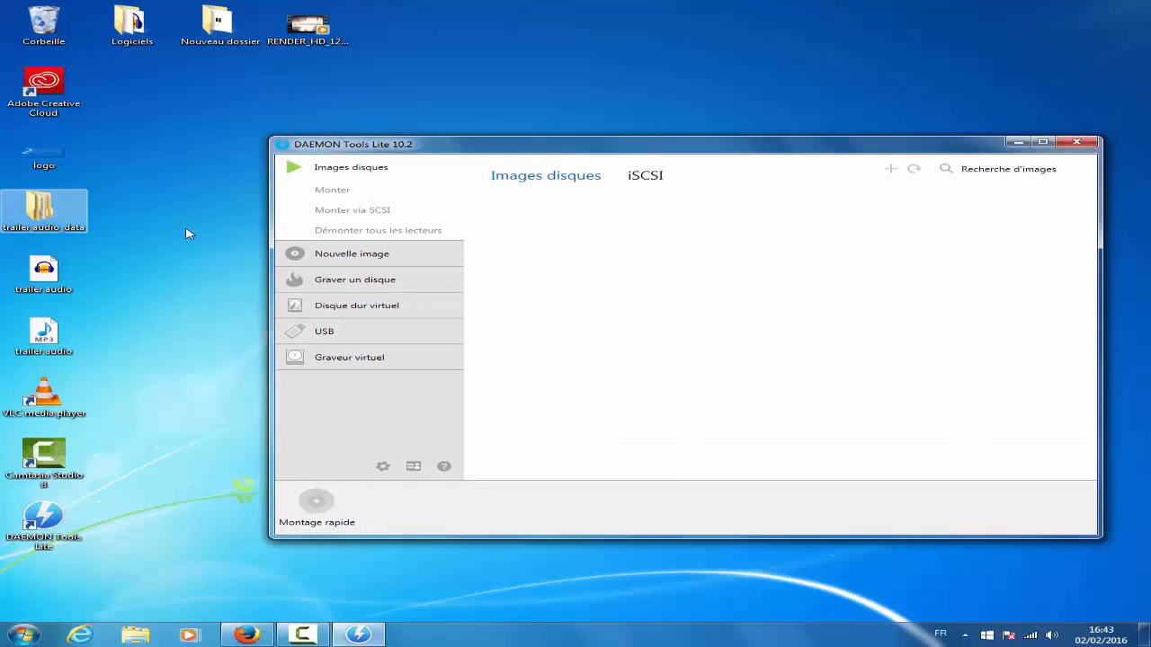
pyautogui.rightClick(50, 215)
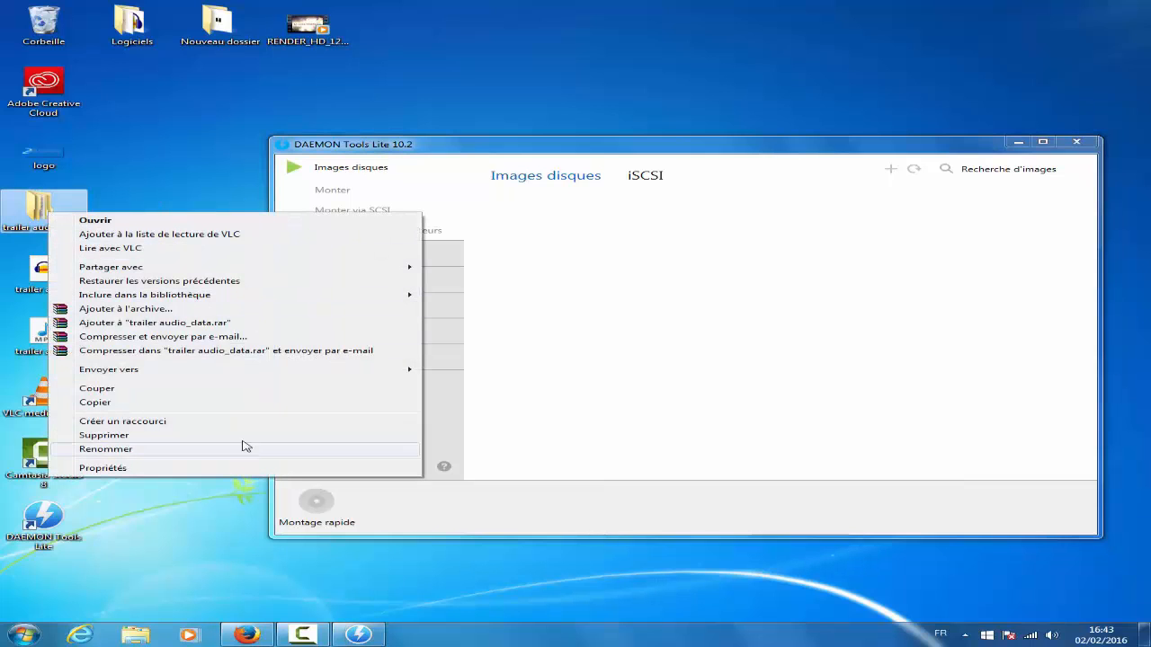
pyautogui.click(198, 183)
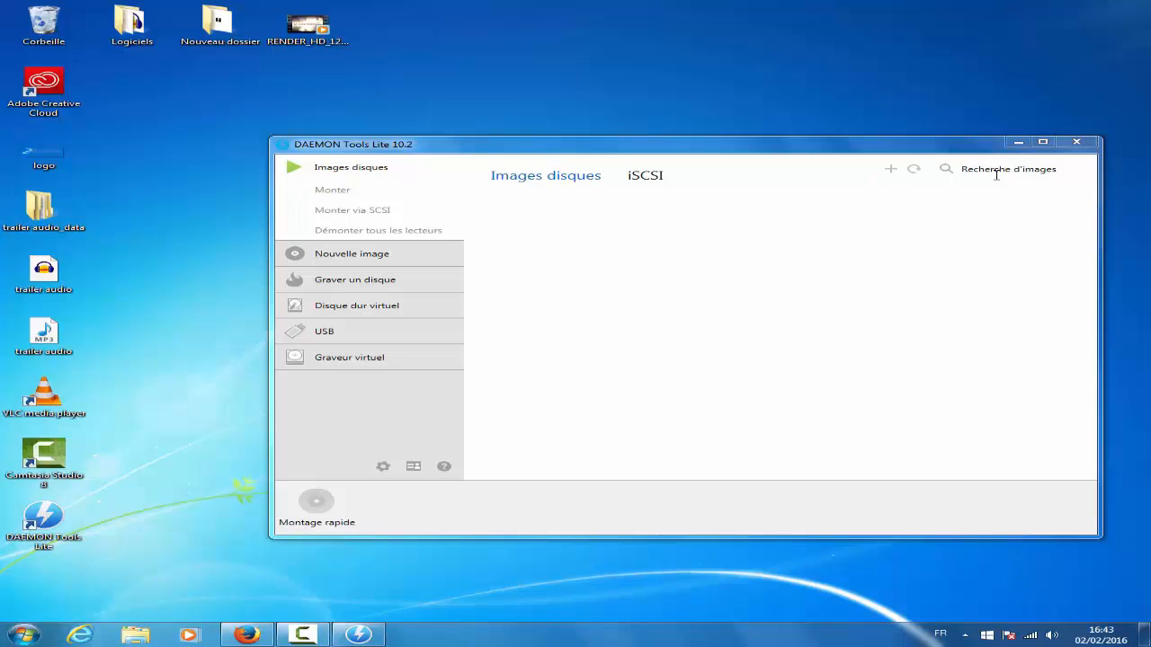
# Add the codex-grim.fandango.remastered ISO from the gfdngHDcdx folder in MEGAsync Downloads to the Images disques collection.
pyautogui.click(951, 172)
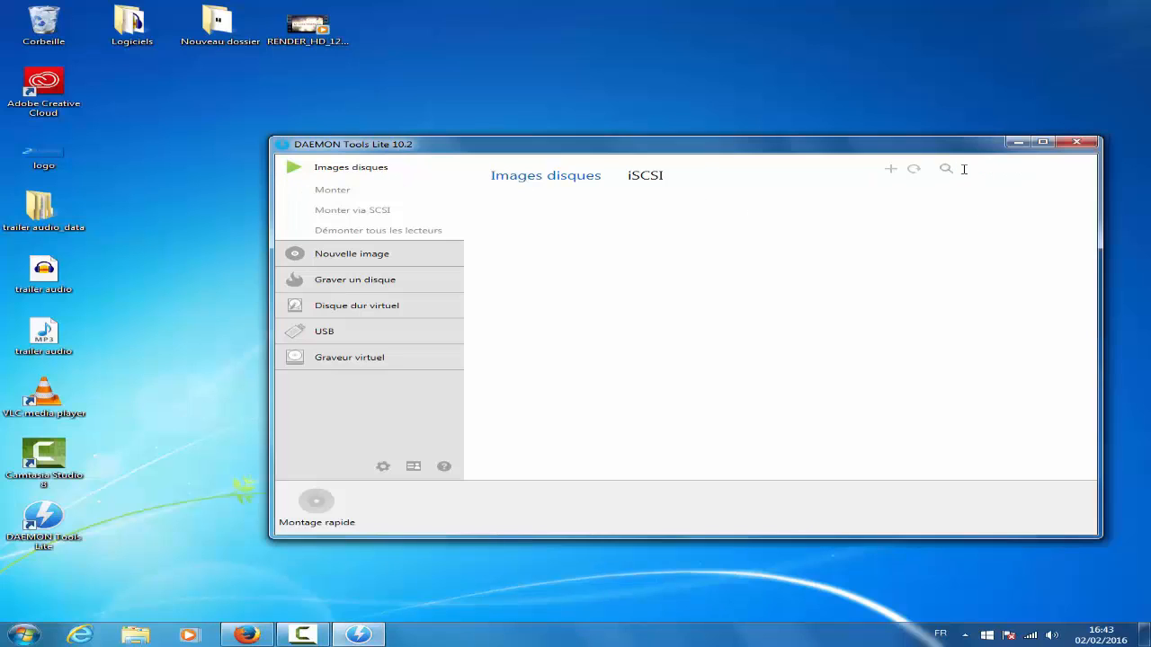
pyautogui.click(891, 170)
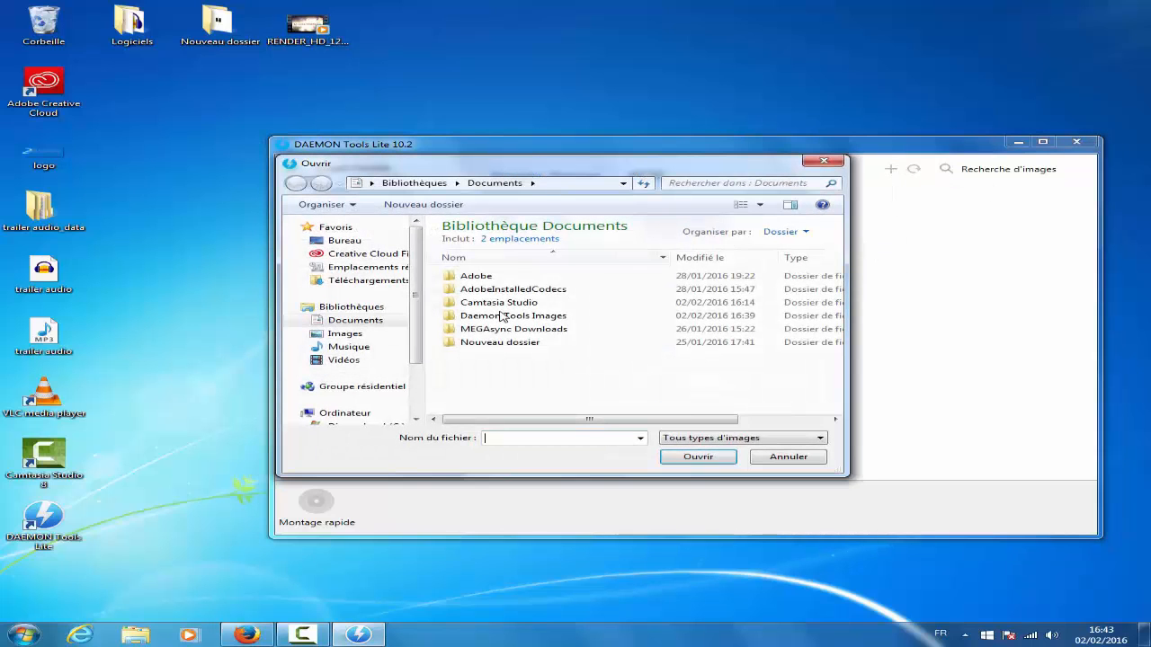
pyautogui.doubleClick(500, 330)
pyautogui.doubleClick(513, 277)
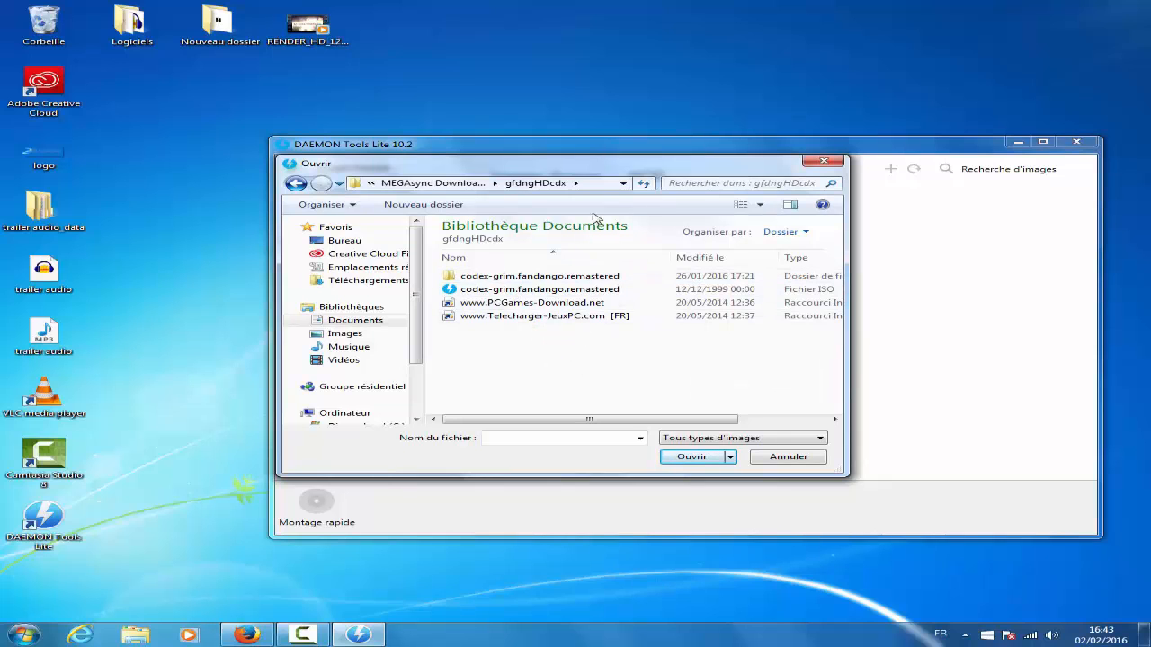
pyautogui.moveTo(671, 175); pyautogui.dragTo(610, 178)
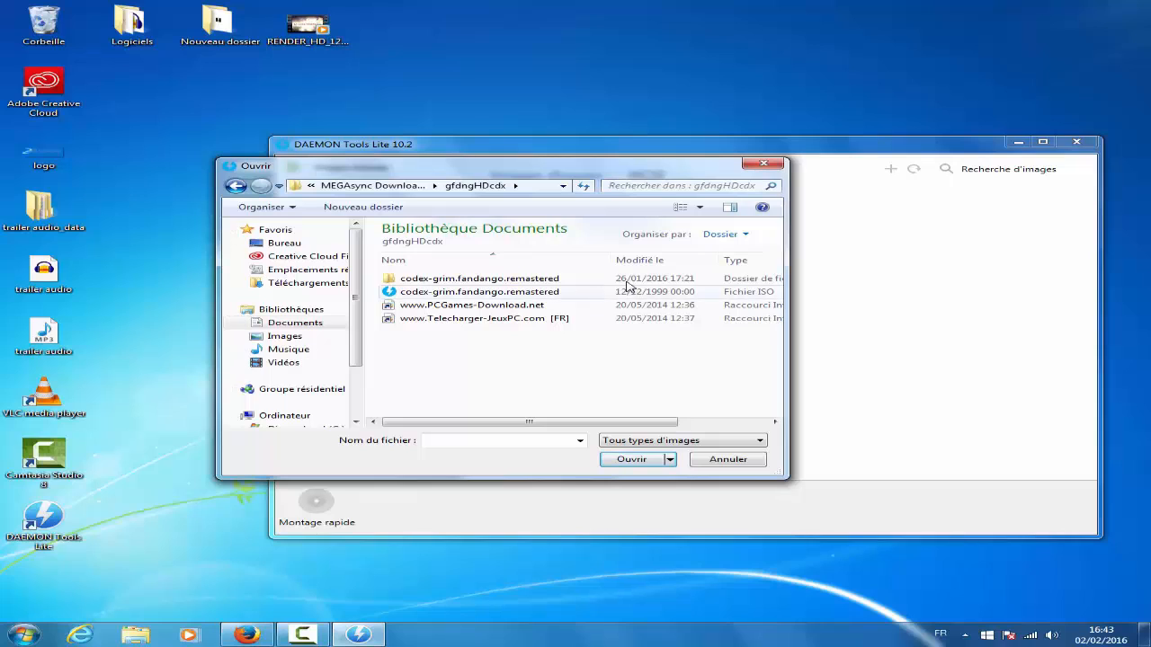
pyautogui.click(496, 295)
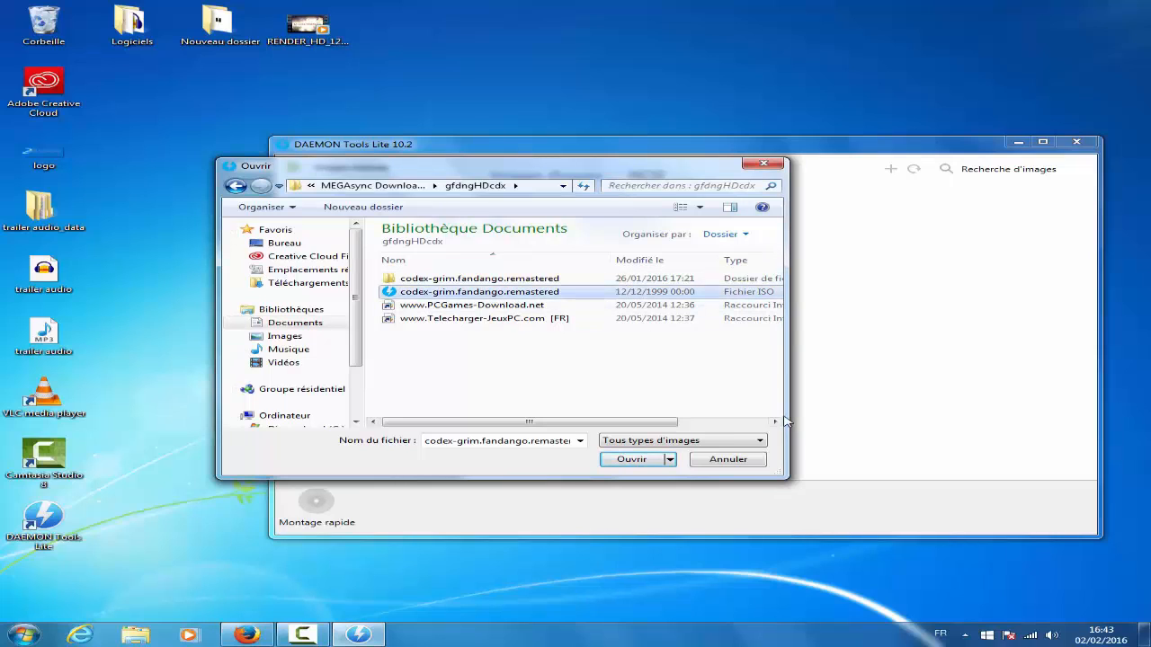
pyautogui.click(644, 460)
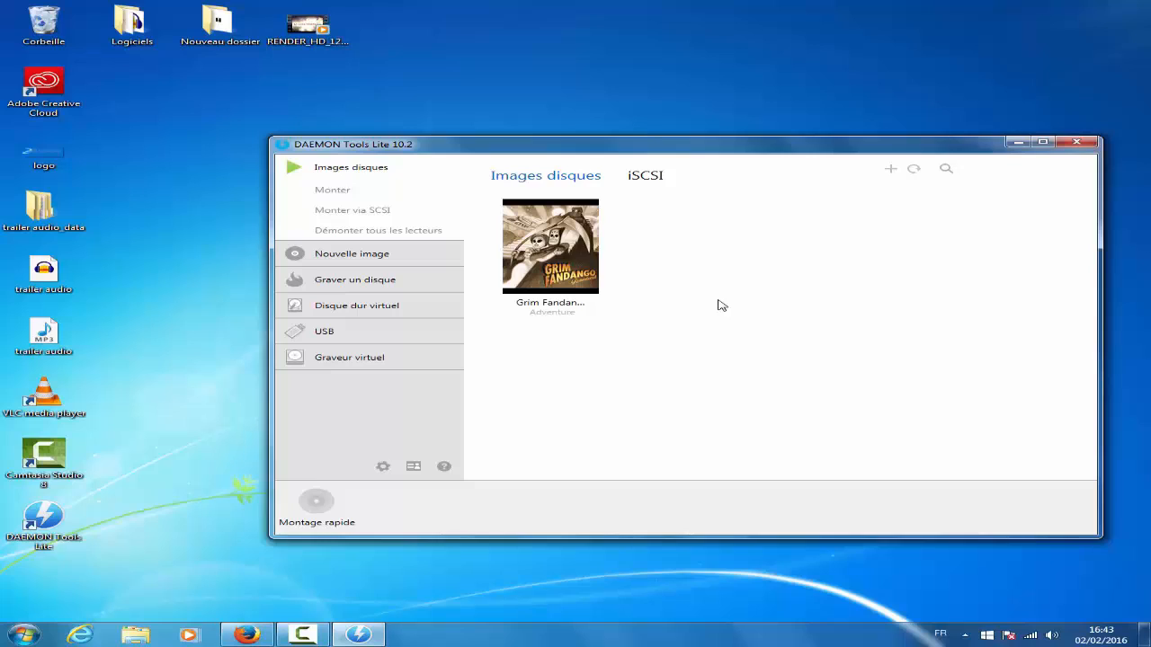
# Mount the Grim Fandango image and check its virtual BD-ROM drive in the Ordinateur window.
pyautogui.click(547, 282)
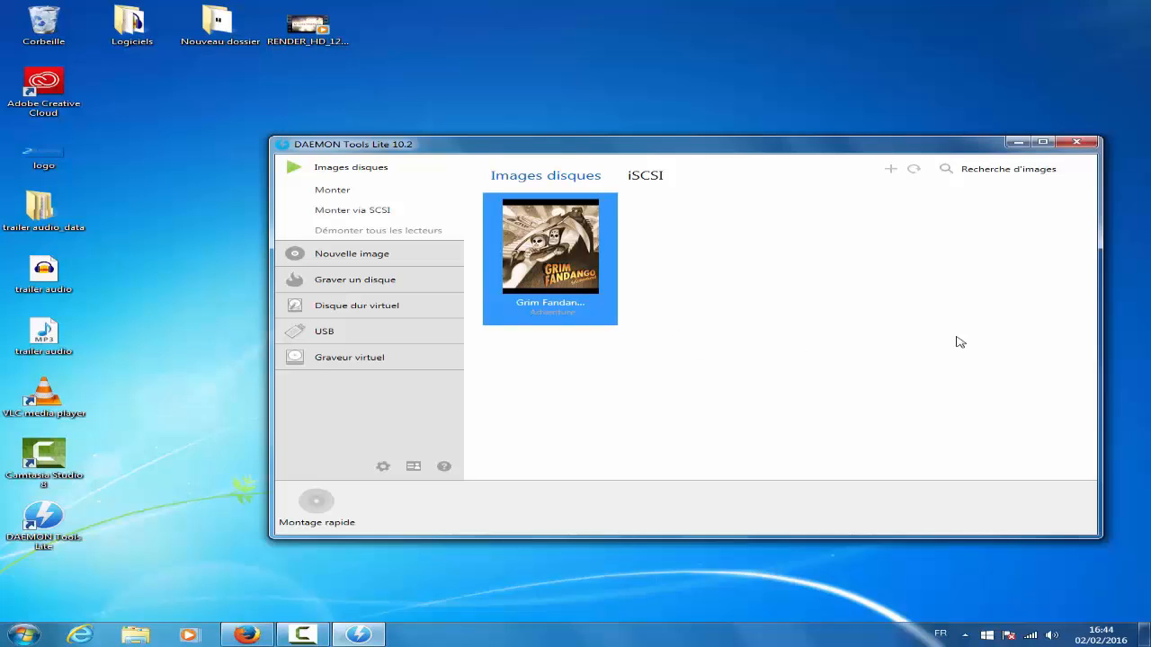
pyautogui.click(336, 192)
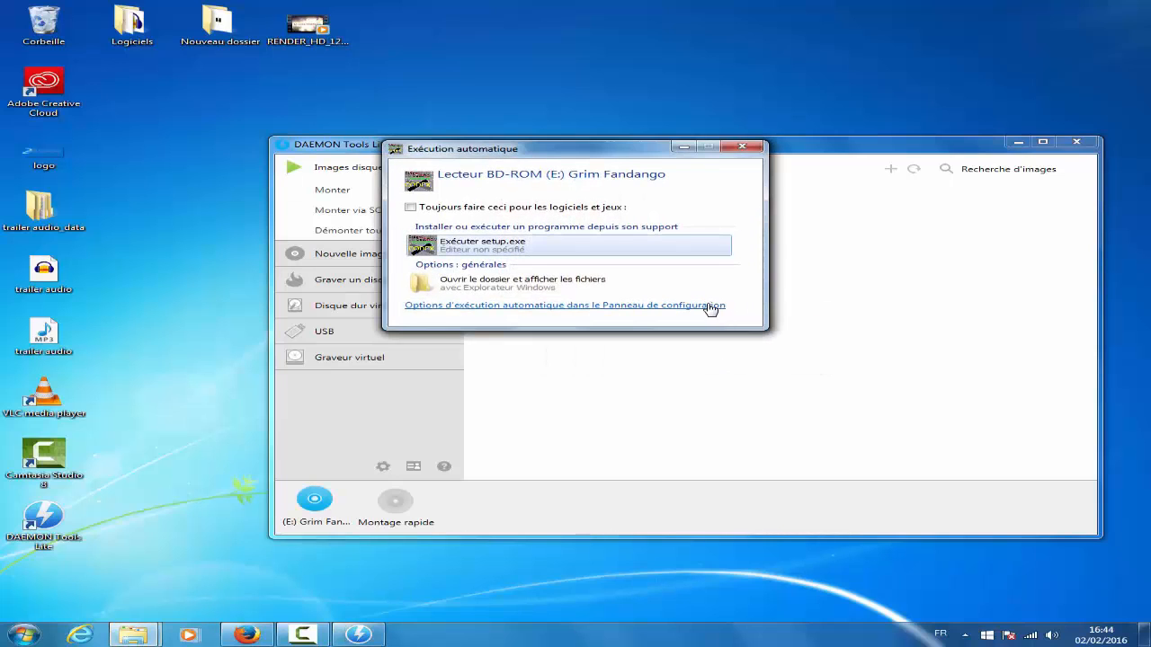
pyautogui.click(22, 635)
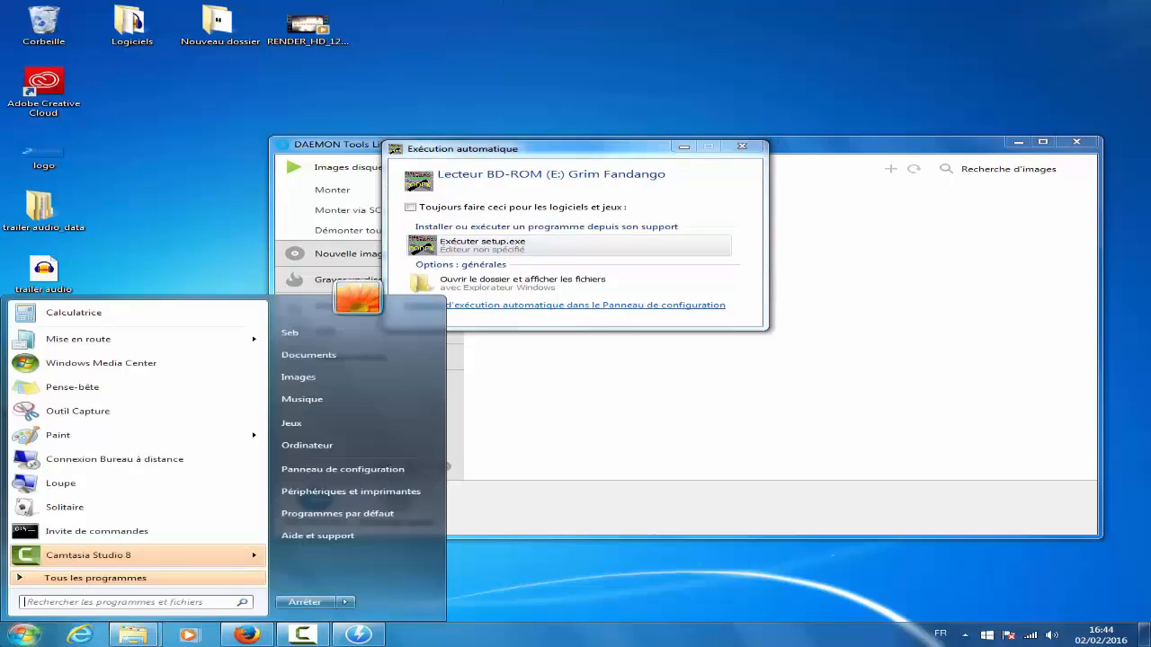
pyautogui.click(328, 445)
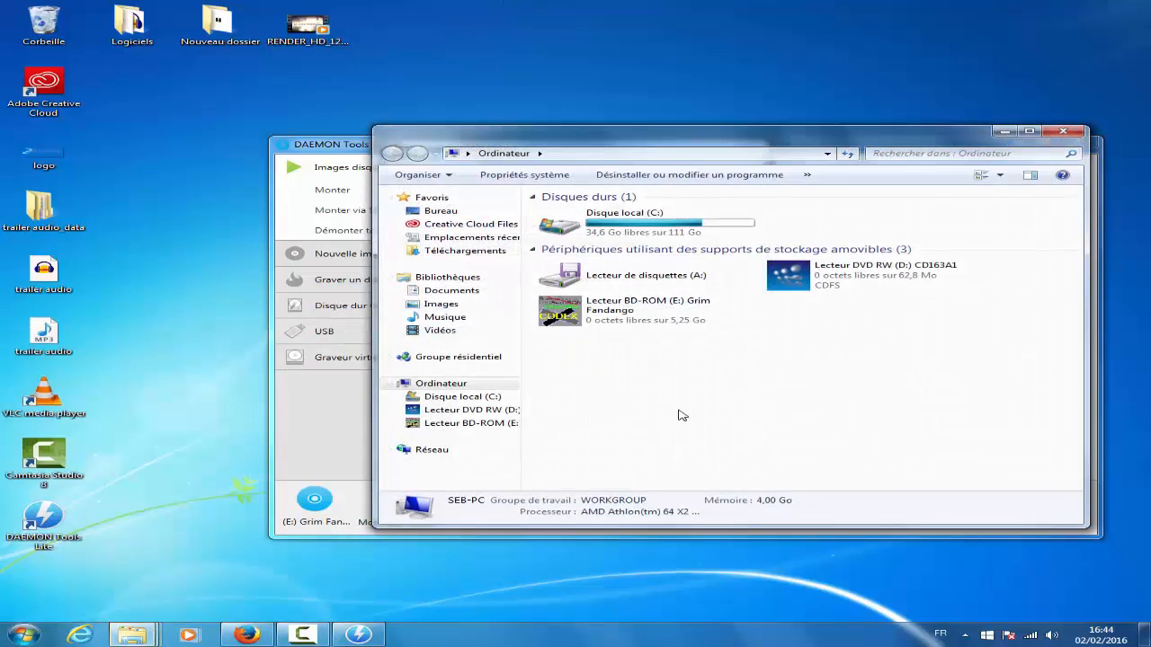
pyautogui.click(750, 317)
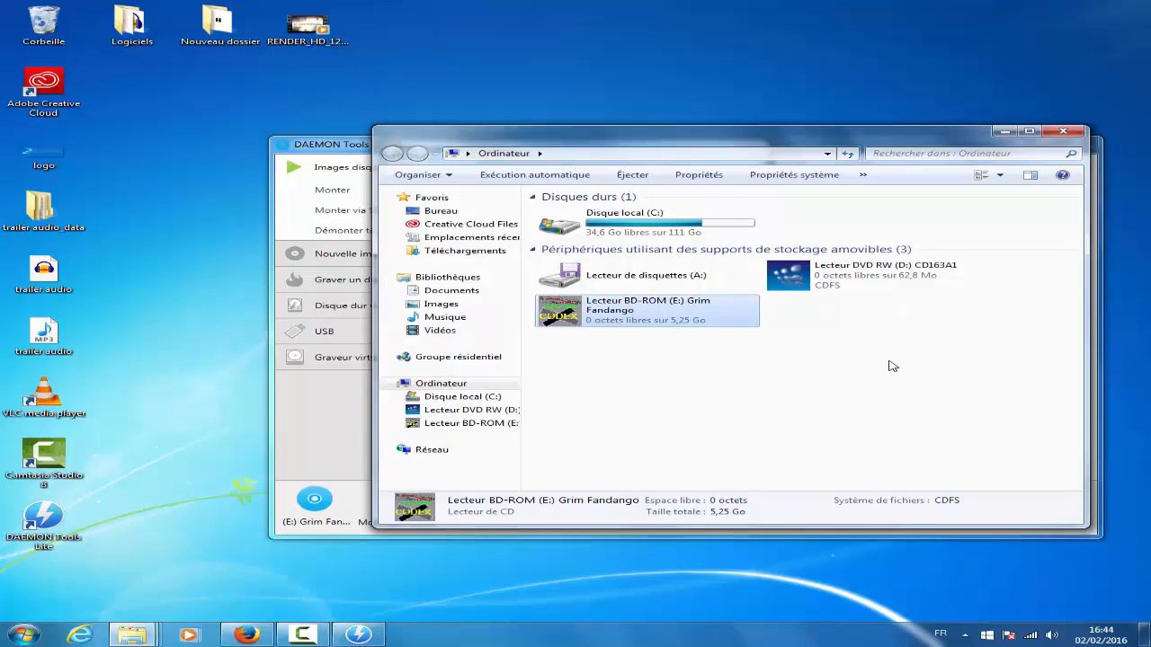
pyautogui.click(1003, 131)
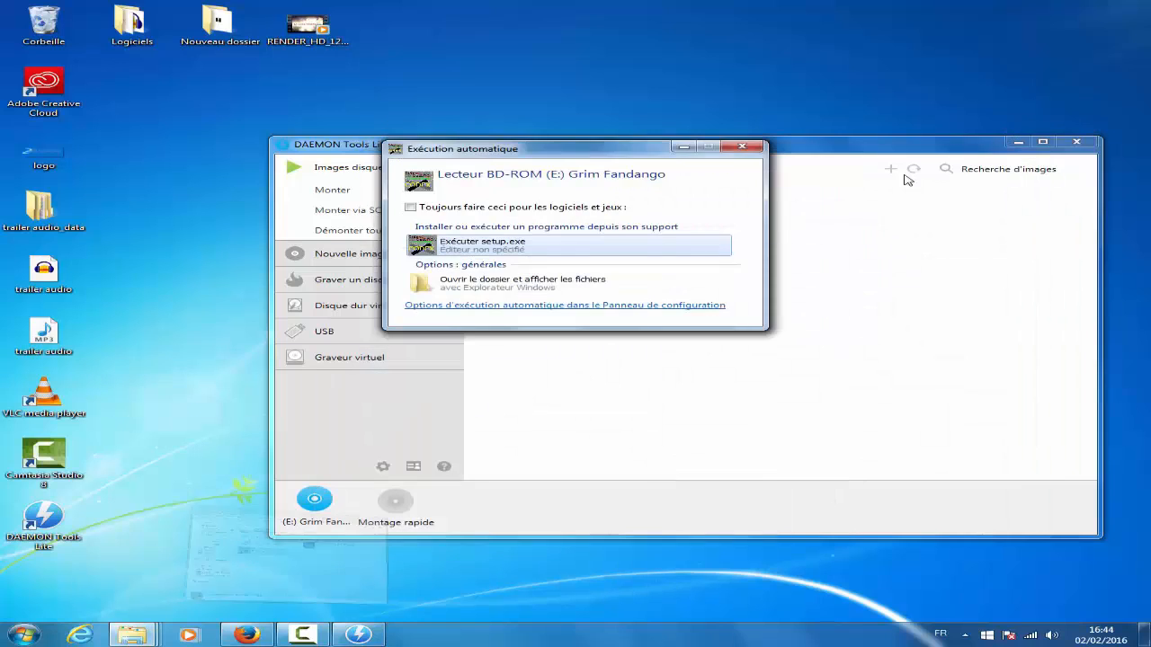
pyautogui.click(752, 148)
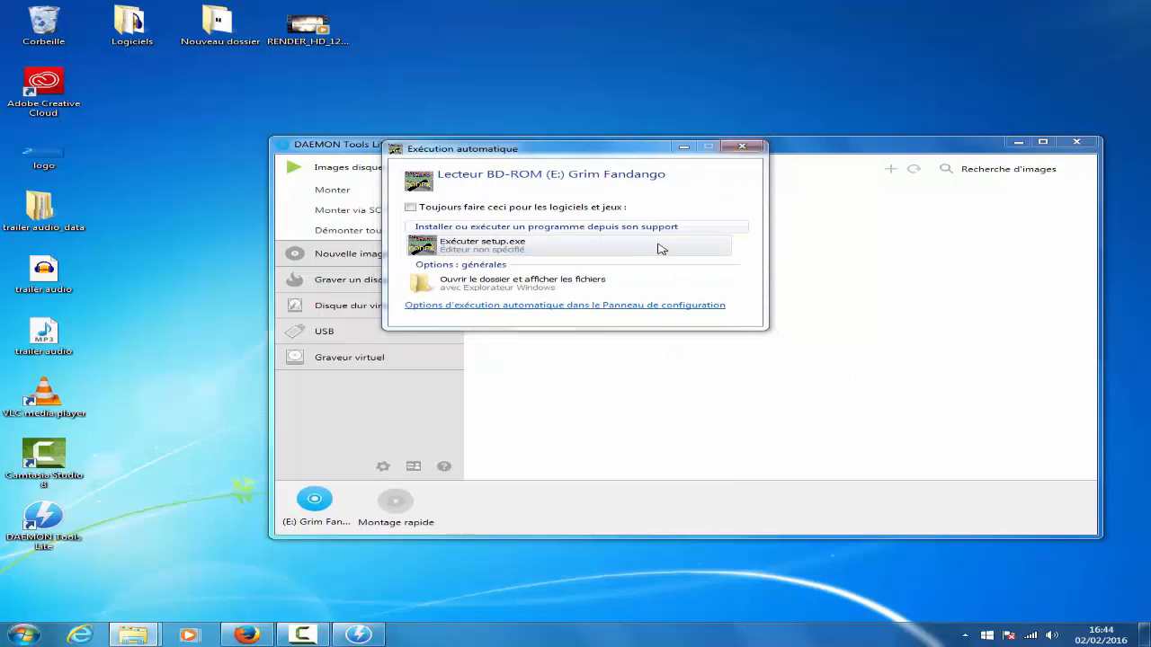
# Dismiss the Grim Fandango autorun prompt and unmount all virtual drives.
pyautogui.click(741, 145)
pyautogui.click(565, 261)
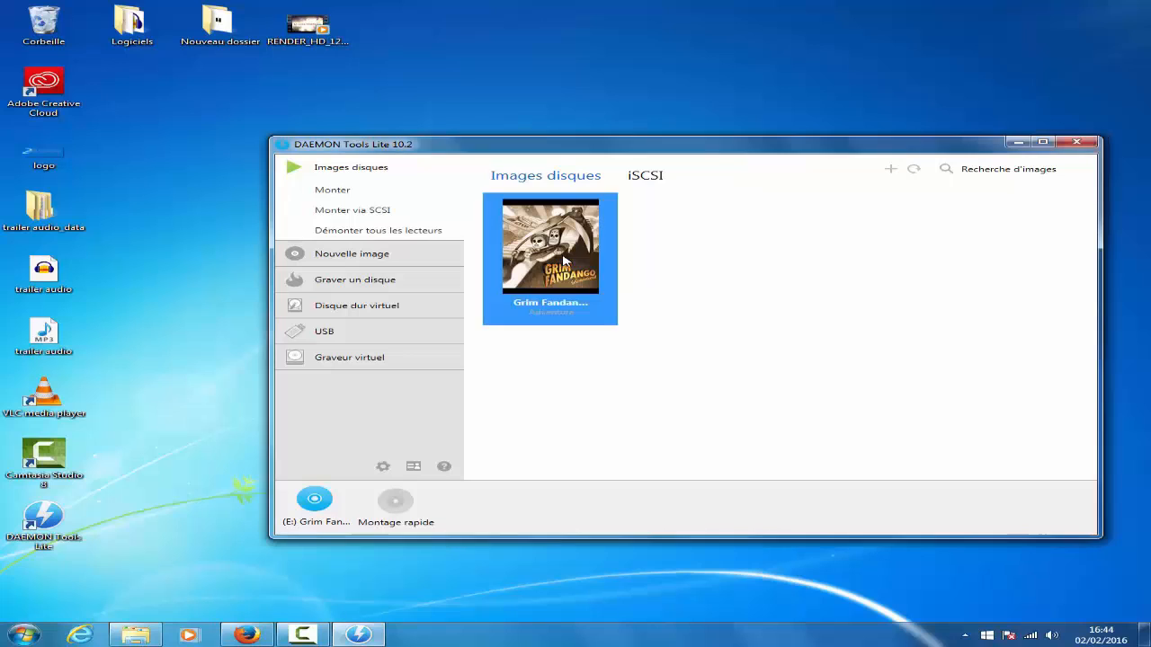
pyautogui.click(388, 232)
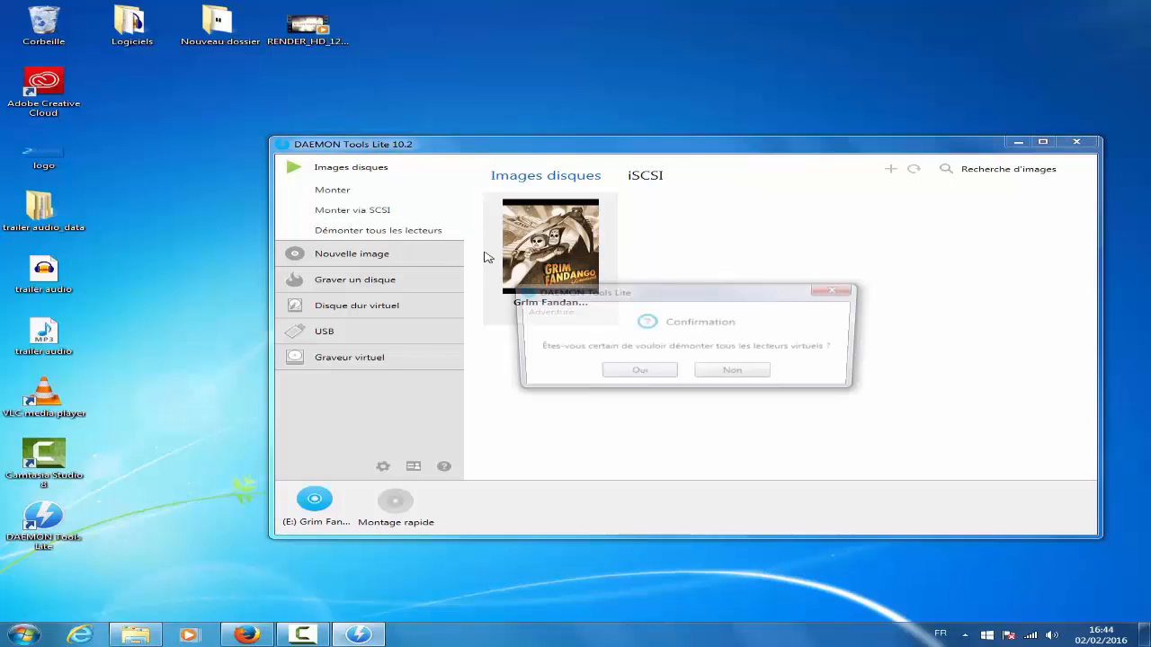
pyautogui.click(636, 373)
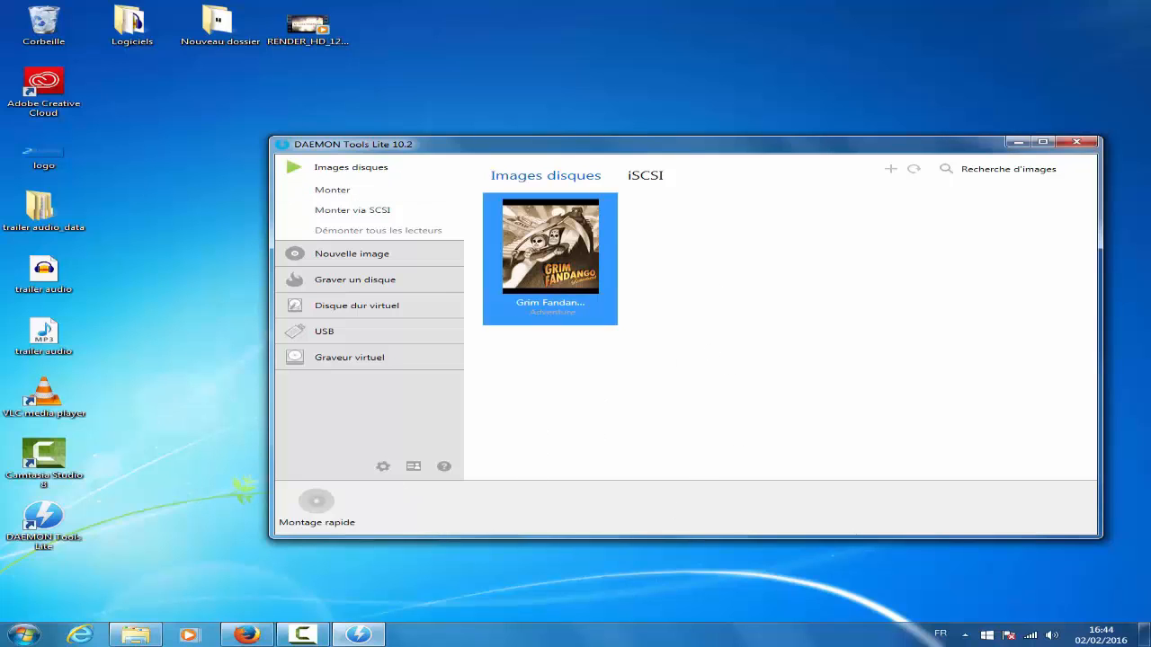
# Check the removable storage drives in the Ordinateur window, and close both that window and DAEMON Tools Lite.
pyautogui.click(24, 635)
pyautogui.click(366, 445)
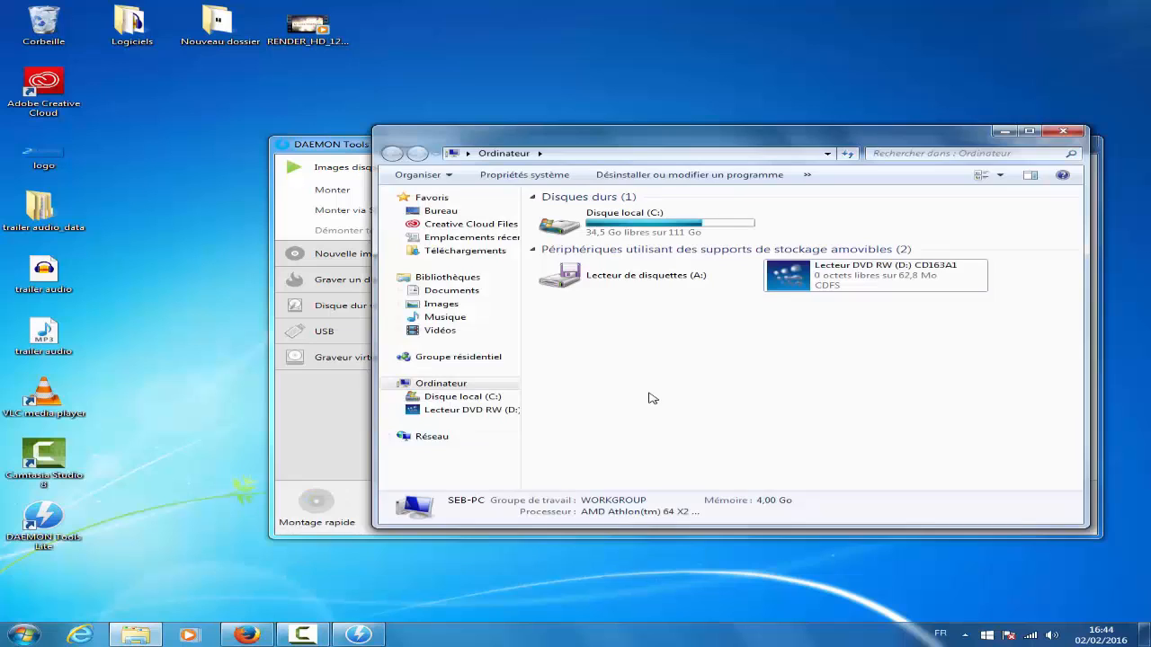
pyautogui.click(883, 250)
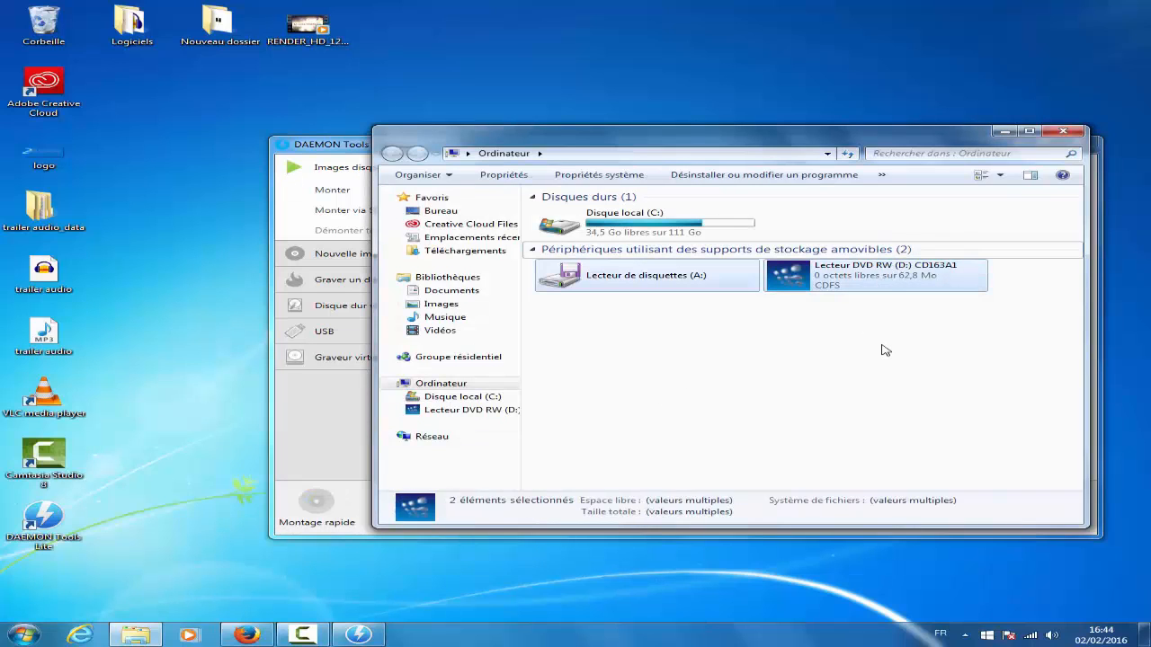
pyautogui.click(870, 347)
pyautogui.click(1063, 132)
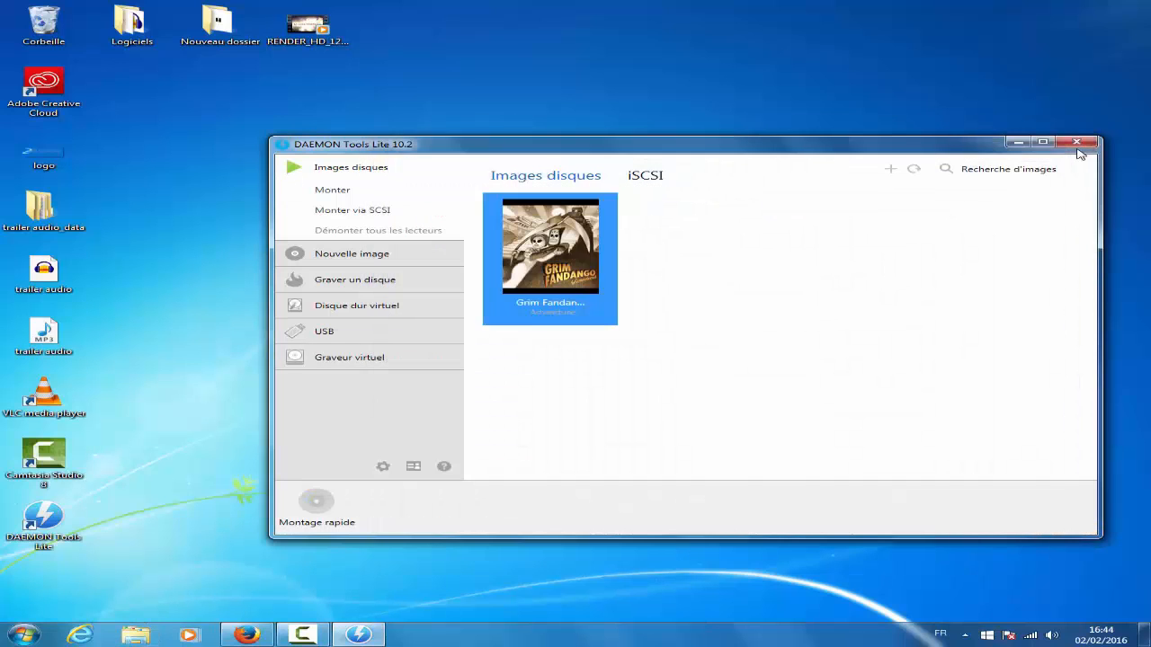
pyautogui.click(1077, 142)
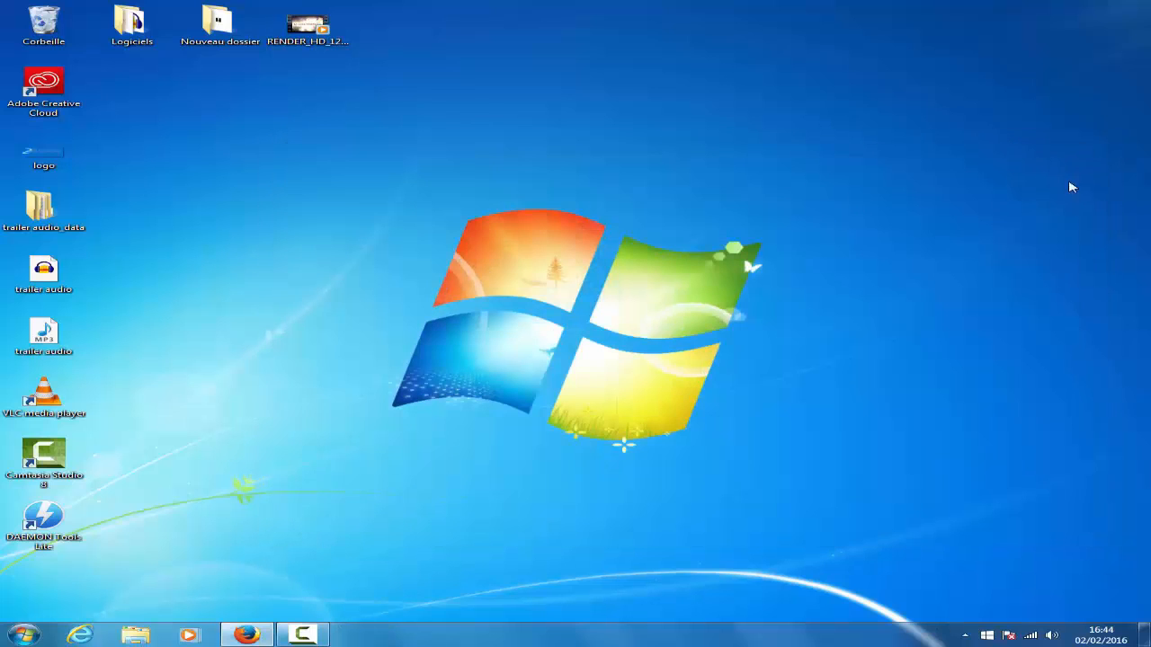